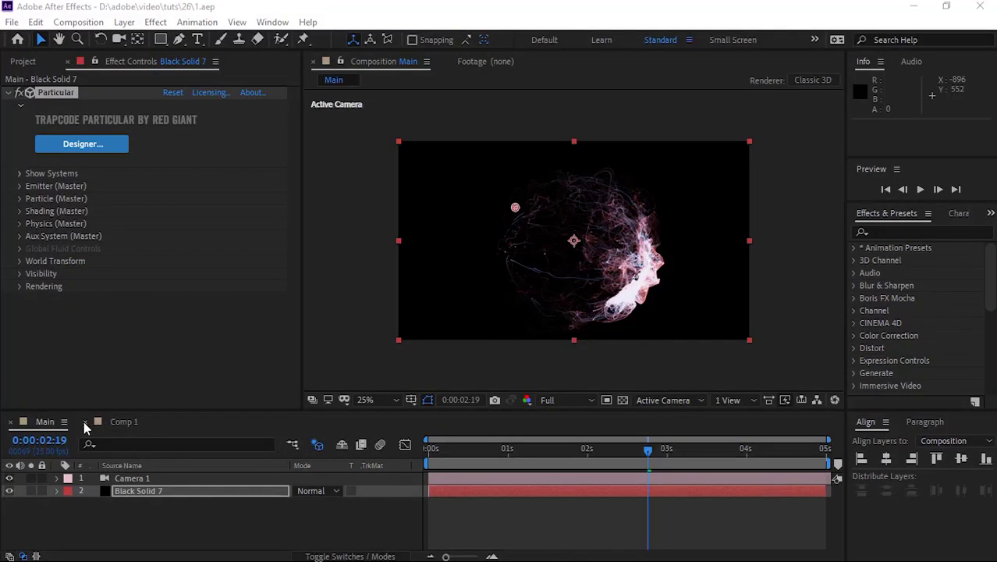
Switch to the Comp 1 timeline holding the finished 4K particle sphere and Camera 1.
left_click(117, 422)
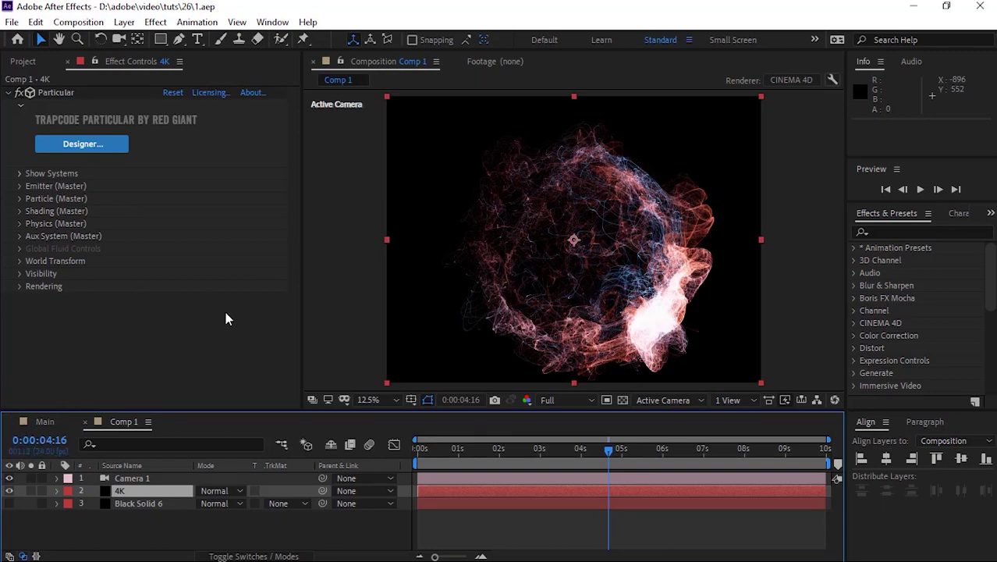
Create a new Film (4K) composition named Final: 4096×3112, 24 fps, 10 seconds.
left_click(77, 22)
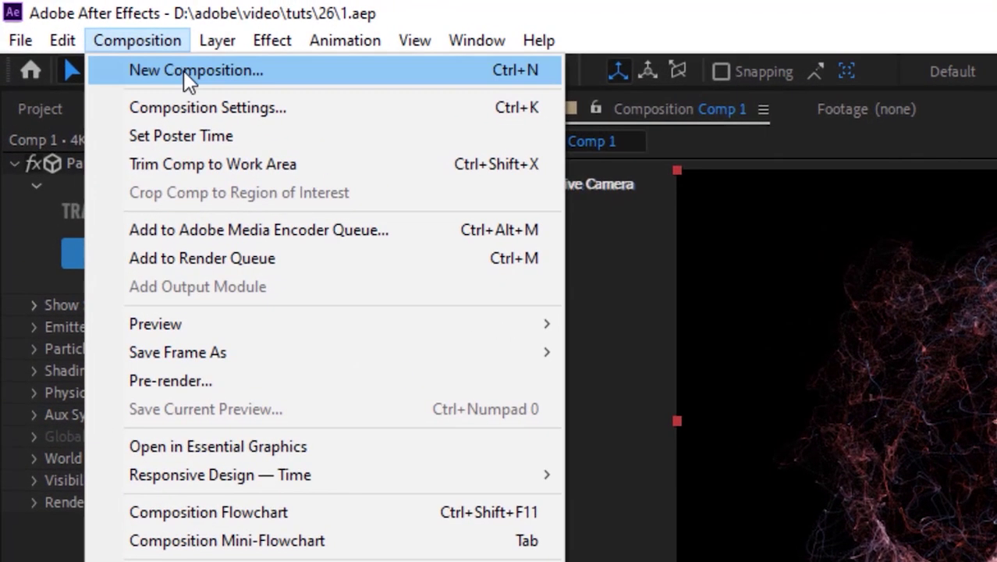
left_click(184, 75)
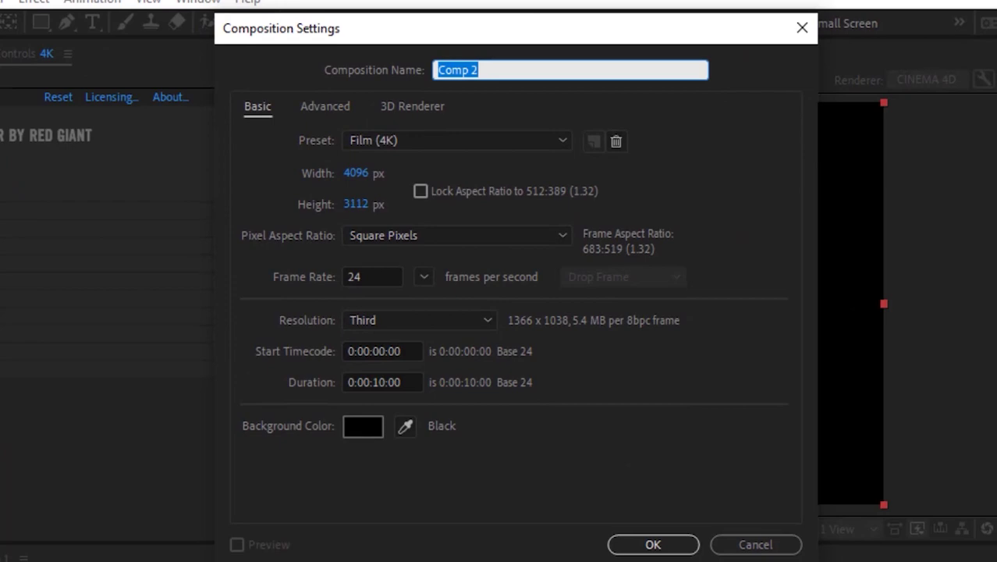
type("Final")
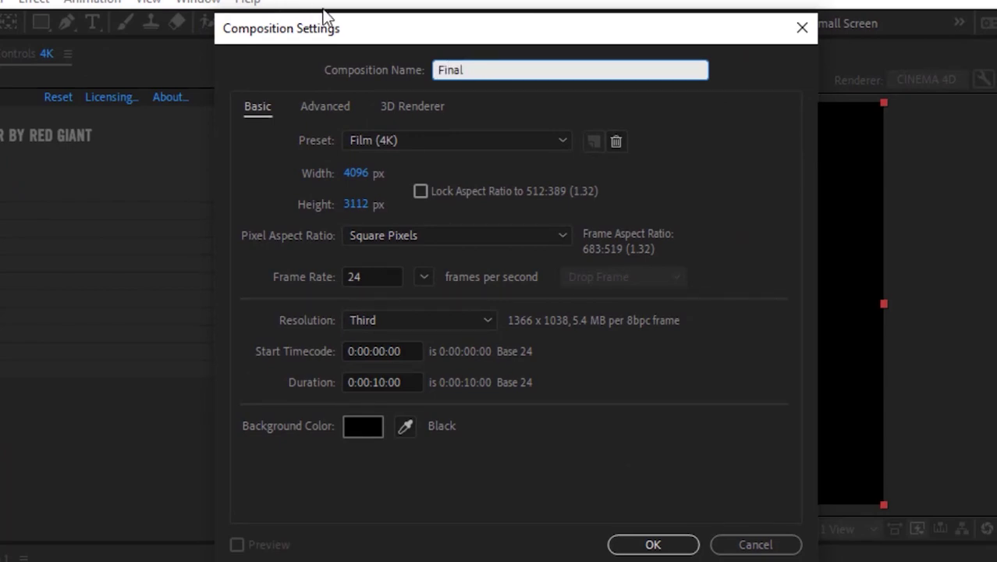
key("Tab")
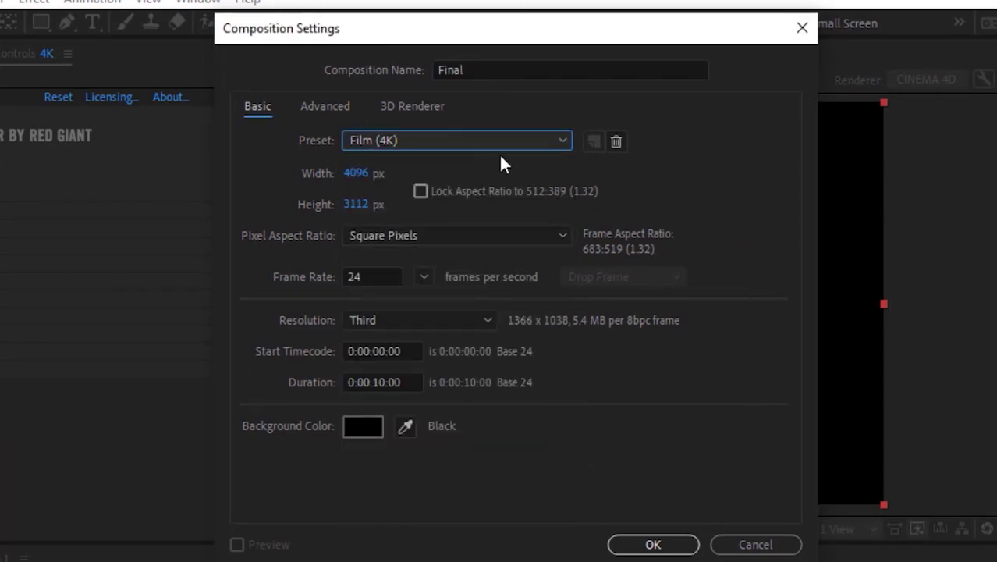
left_click(527, 142)
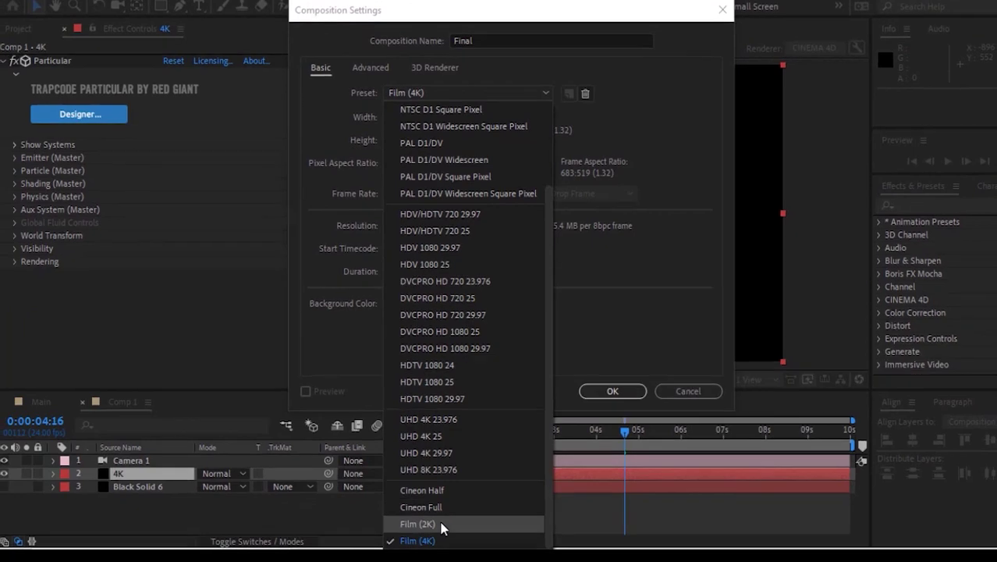
left_click(436, 540)
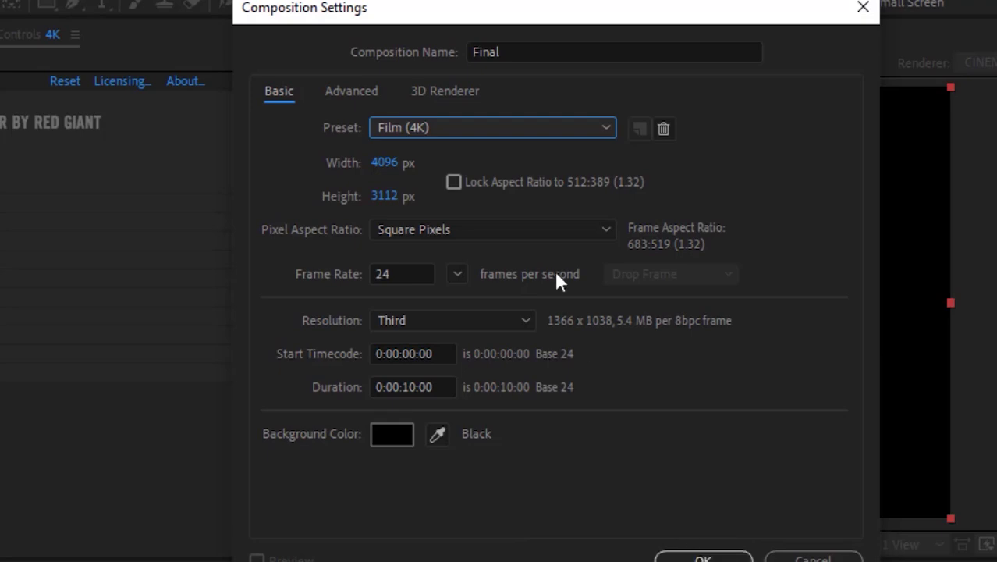
left_click(686, 556)
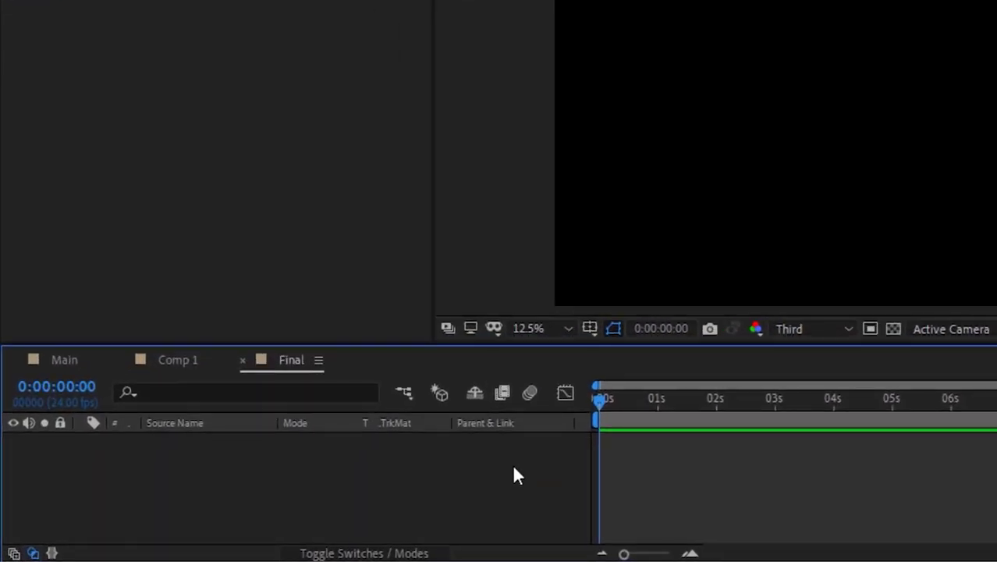
Add a new full-size solid layer named Particles to the Final comp.
right_click(513, 466)
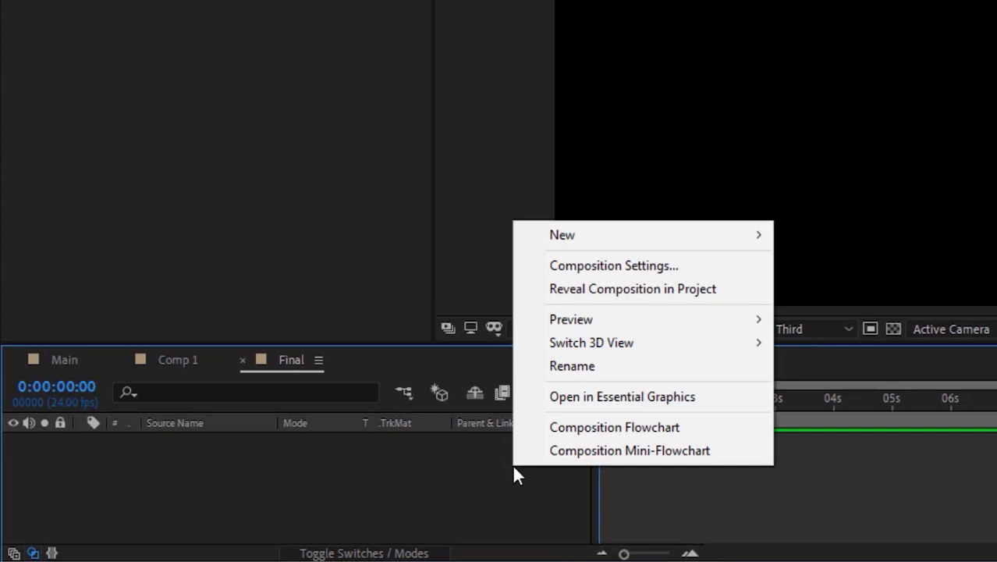
mouse_move(639, 235)
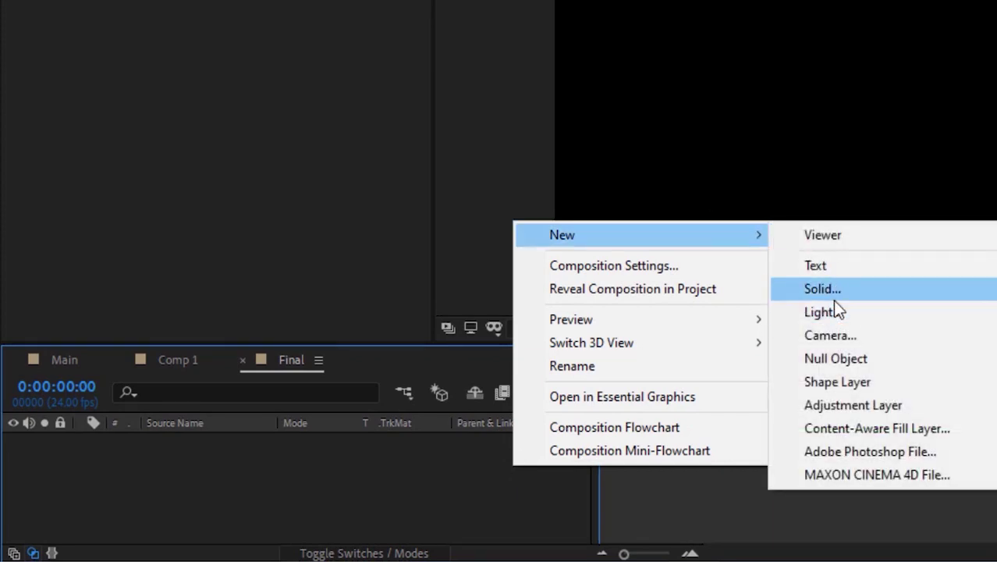
left_click(832, 299)
type("Particle")
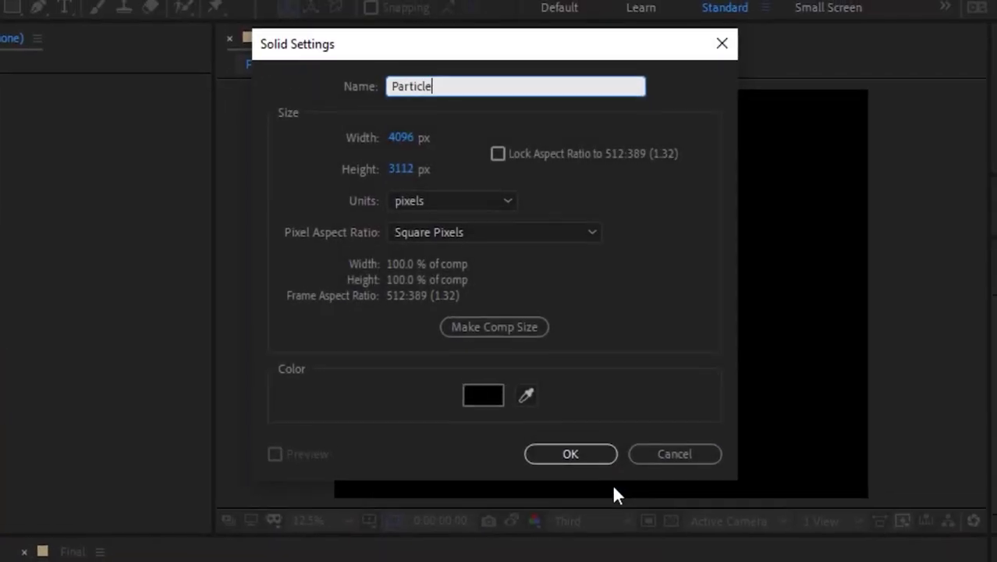
key("Return")
Apply Trapcode Particular to the solid and view its particles at 3:05 at 25% zoom.
left_click(159, 23)
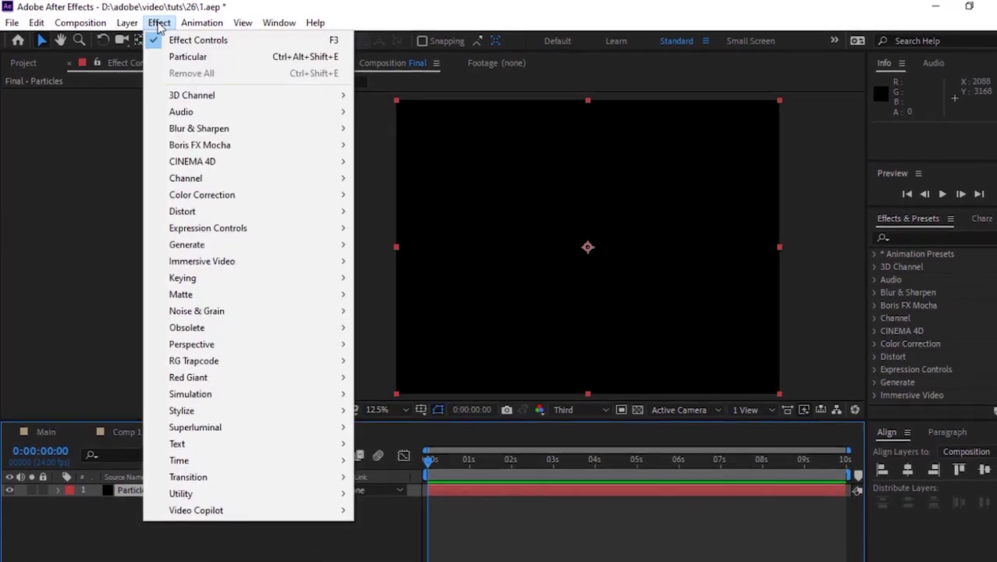
left_click(447, 504)
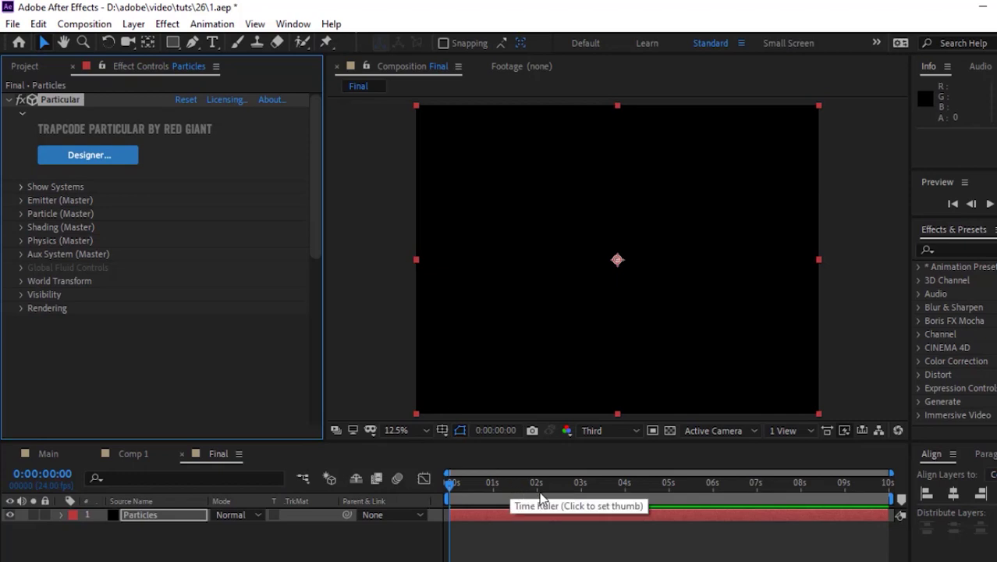
left_click(590, 493)
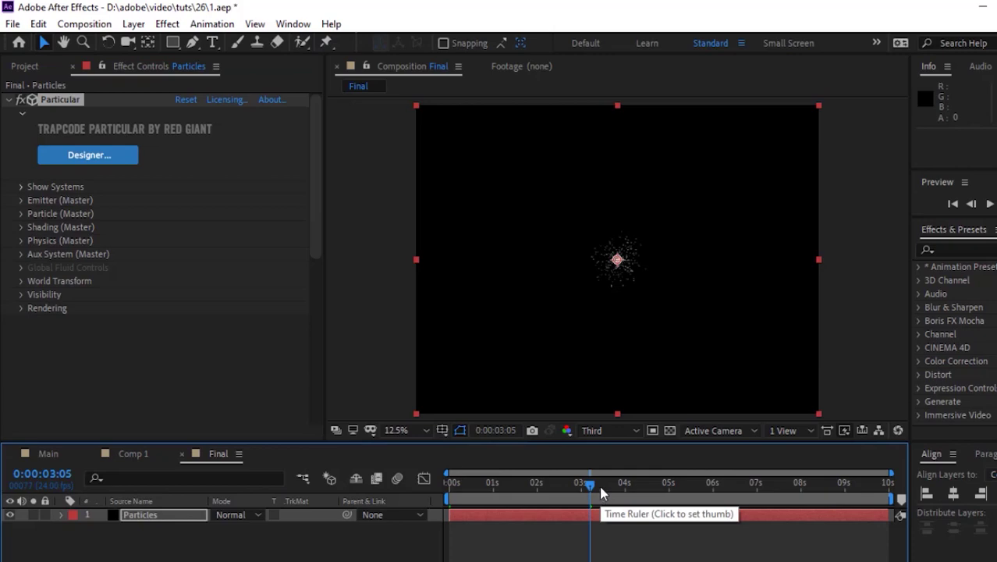
key("period")
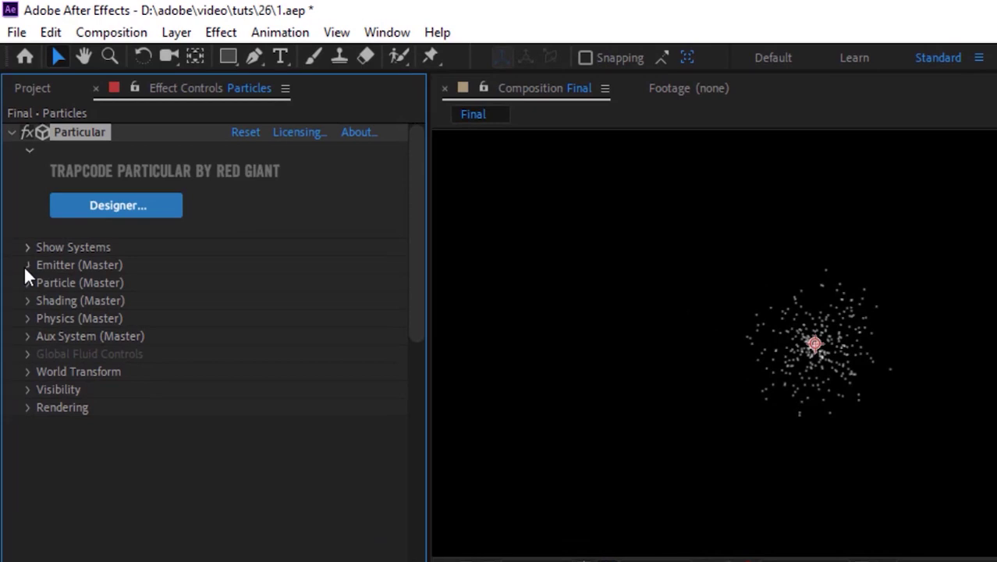
Set Particular's emitter to 200 particles per second and check the Sphere emitter type.
left_click(18, 200)
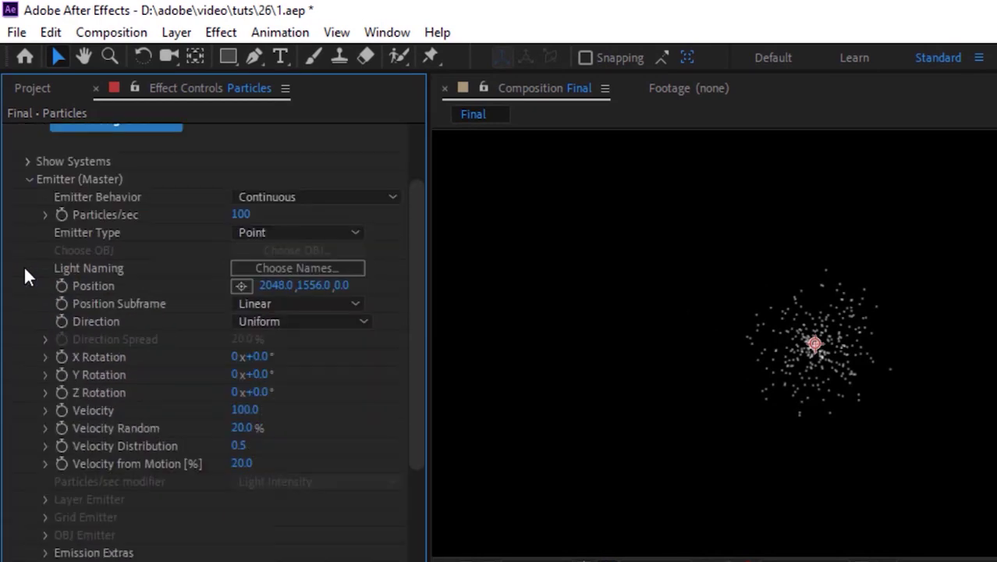
left_click(241, 215)
type("20")
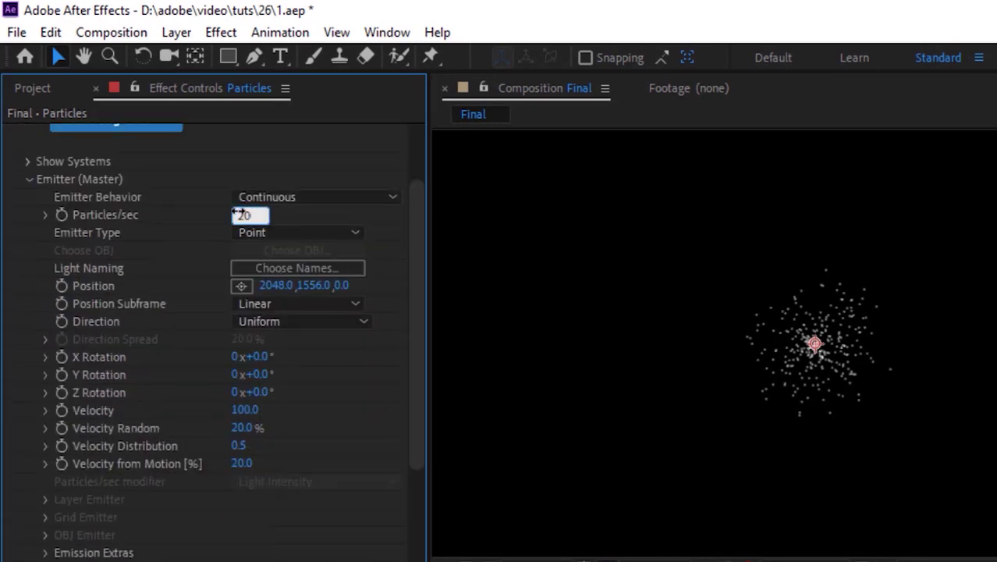
key("Return")
left_click(273, 235)
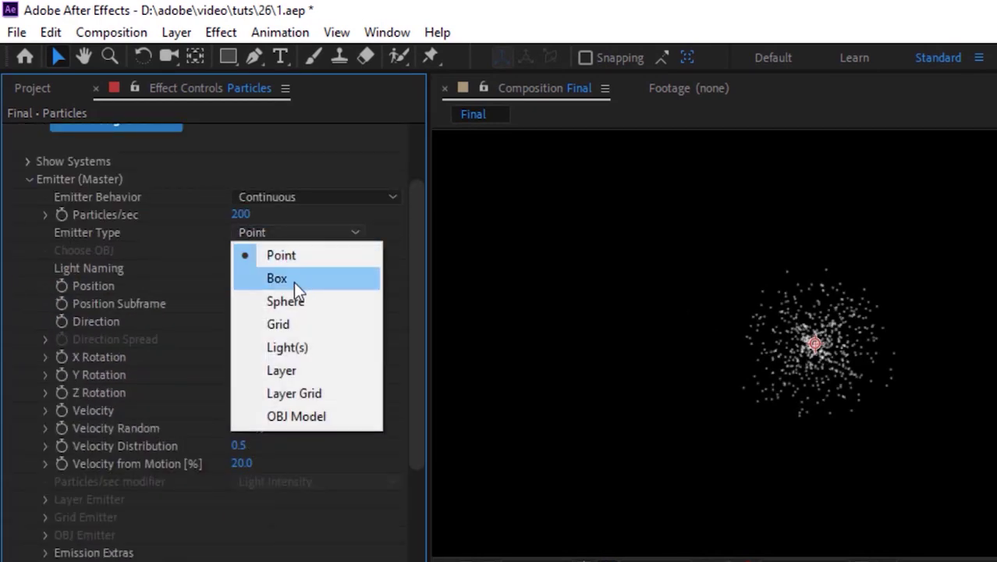
key("Escape")
Place the emitter at position 640, 360, 550.
left_click(279, 286)
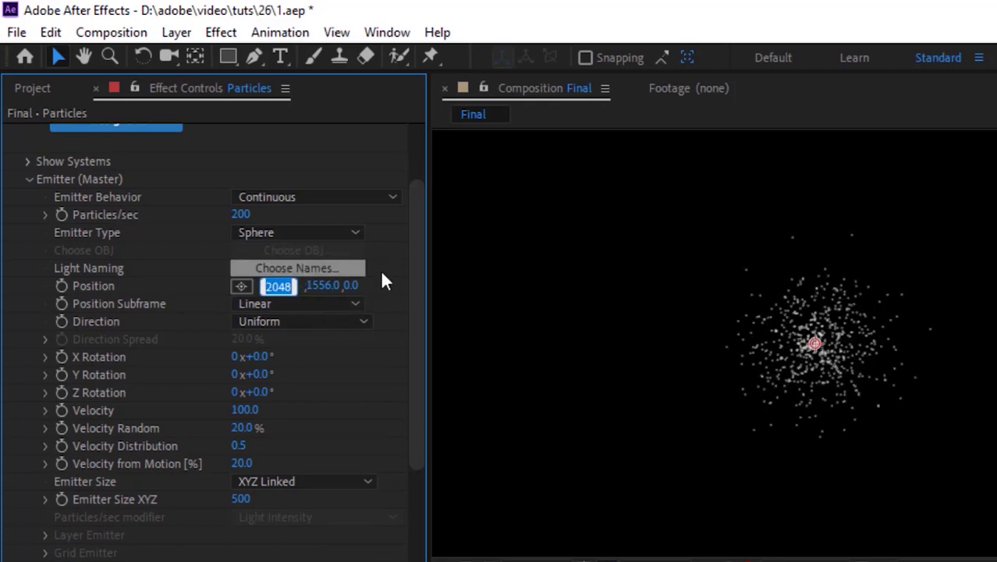
type("640")
key("Tab")
type("360")
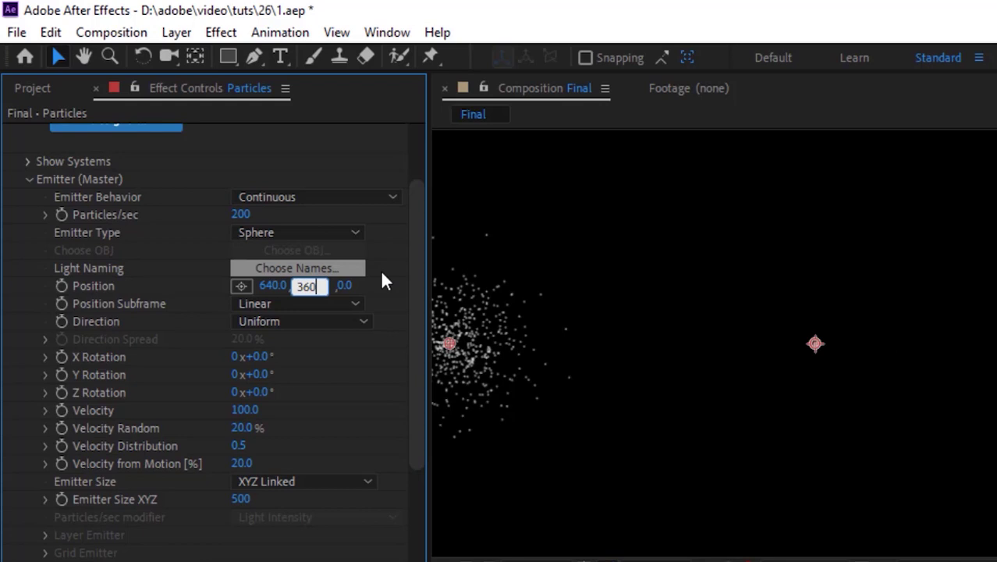
key("Tab")
type("550")
key("Return")
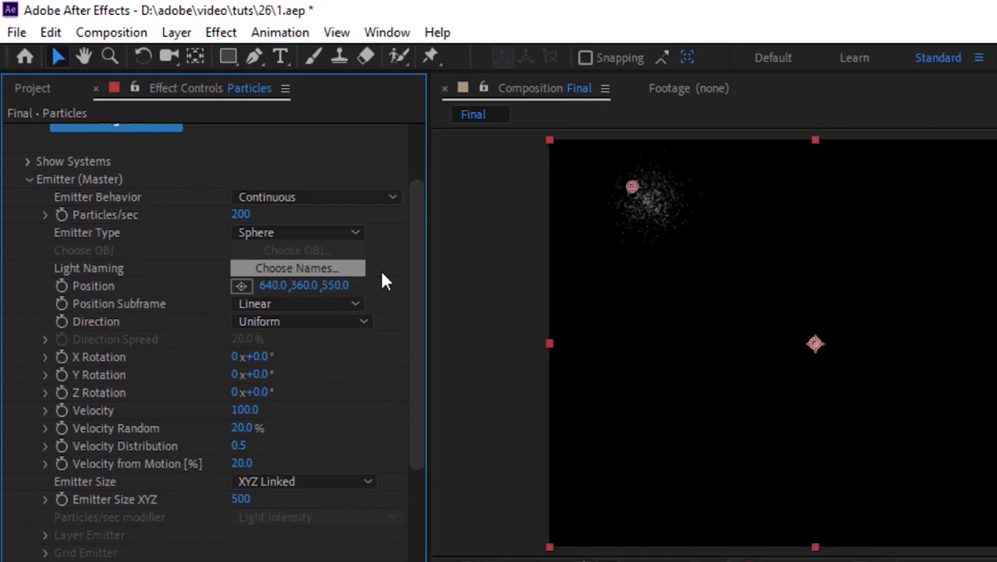
Make the emitter direction Bi-Directional.
left_click(263, 321)
left_click(300, 387)
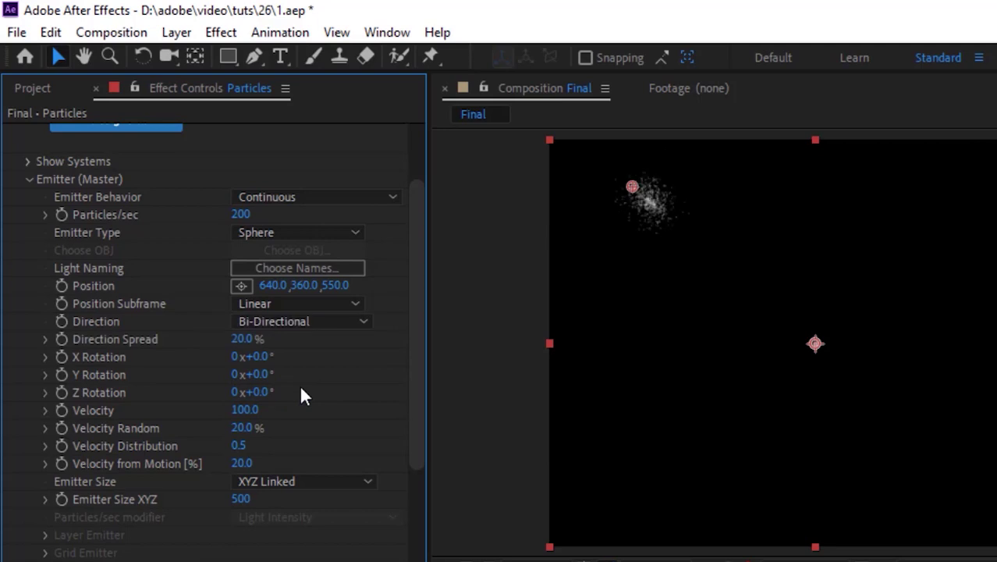
key("h")
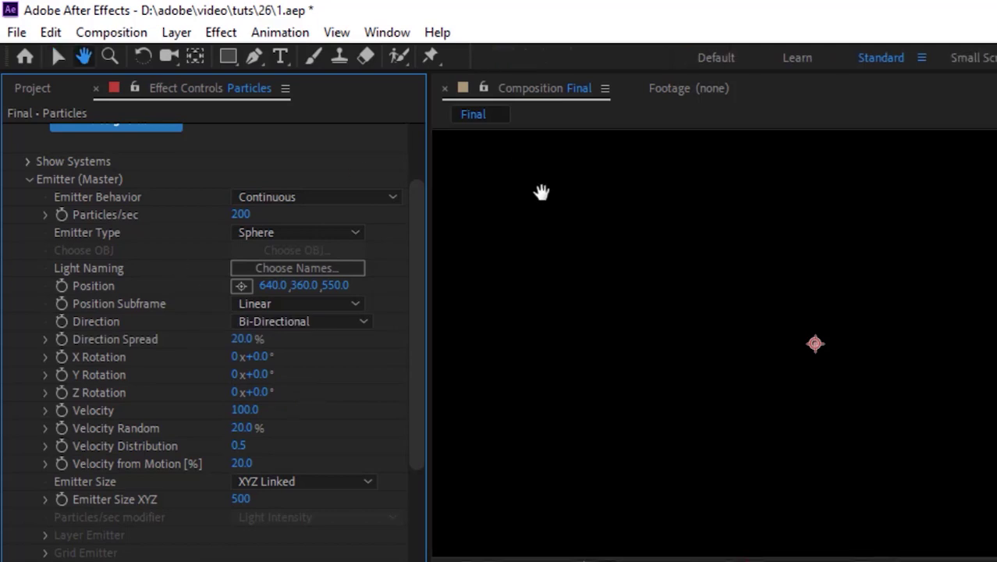
left_click_drag(776, 366, 703, 400)
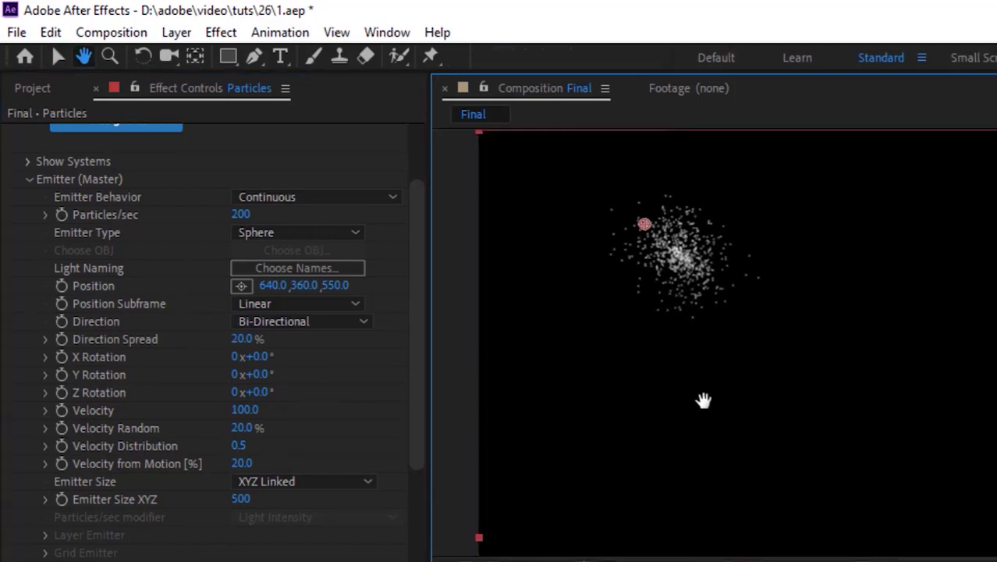
key("v")
Set Velocity 5, all velocity randomness and motion values to 0, and Emitter Size 50.
left_click(246, 409)
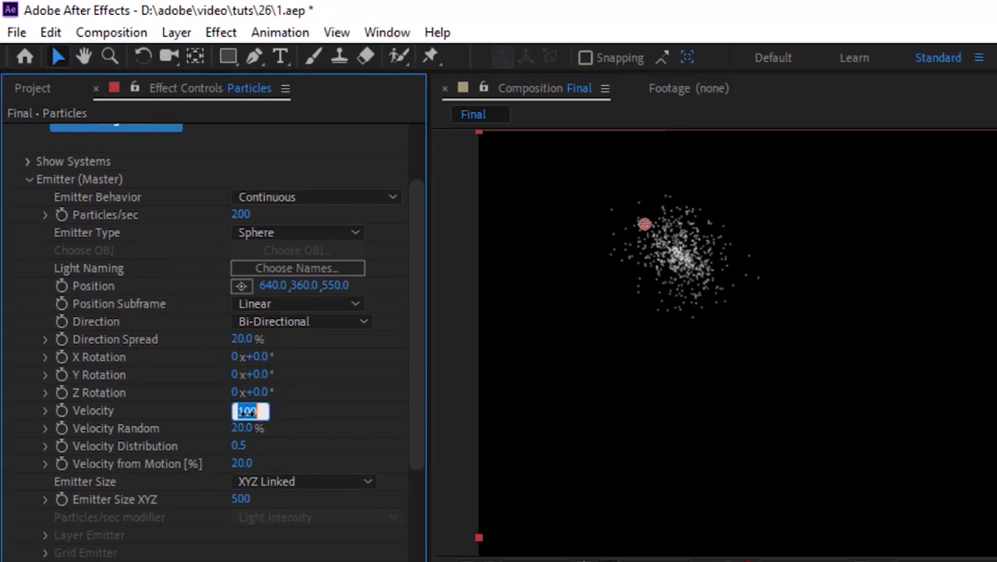
type("5")
key("Tab")
type("0")
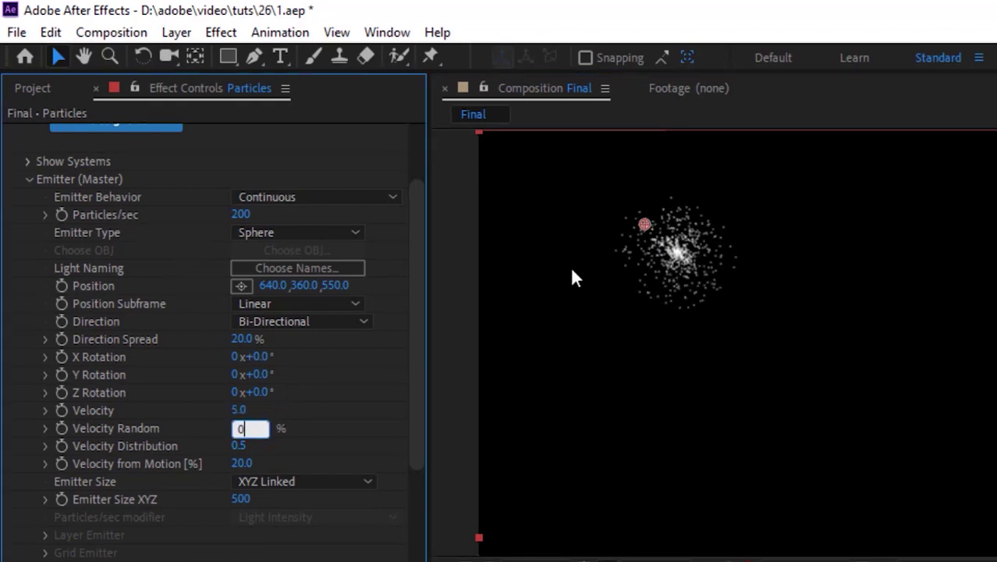
key("Tab")
type("0")
key("Tab")
type("0")
key("Tab")
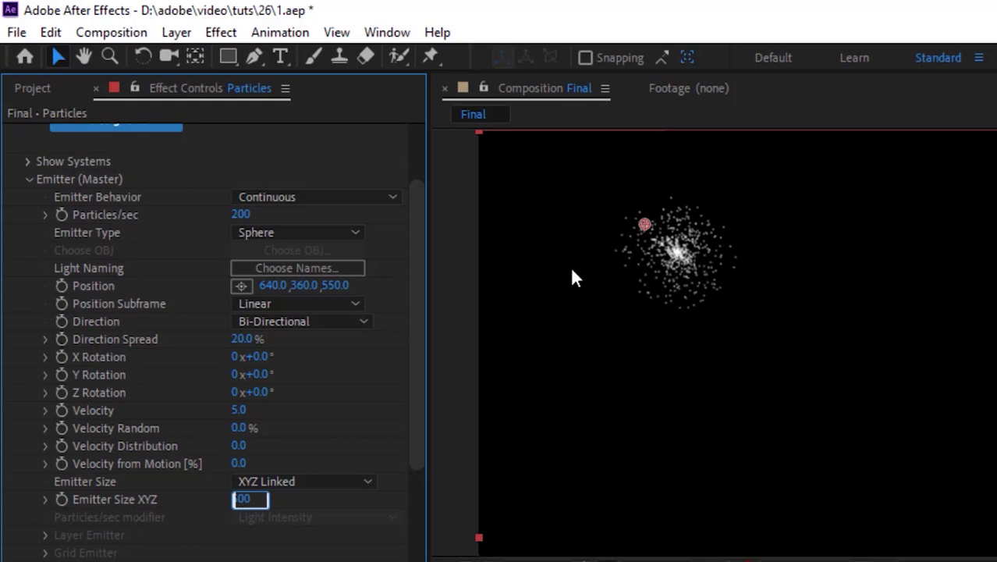
type("50")
key("Return")
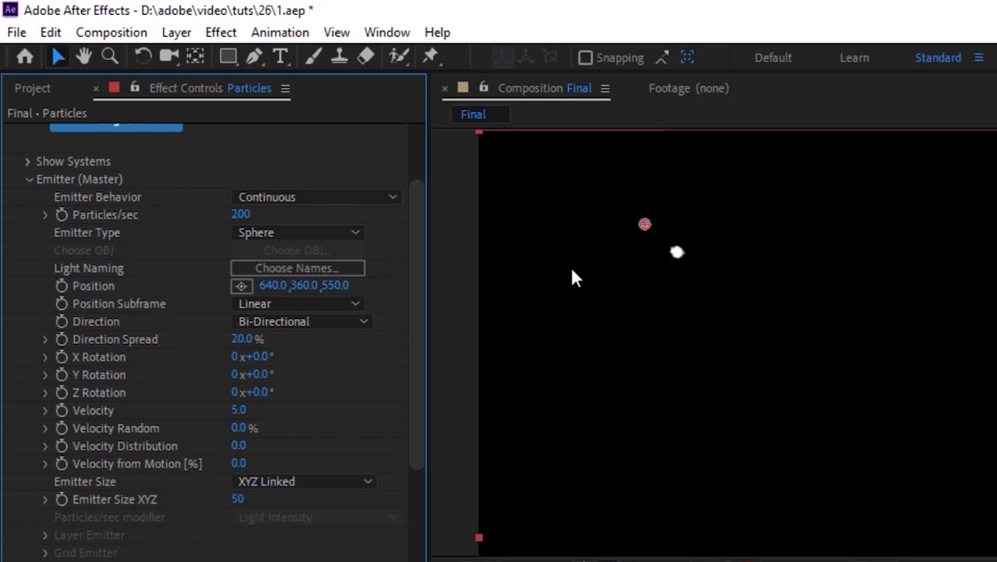
Preview the particle playback and pan the view to the particle clump.
key("space")
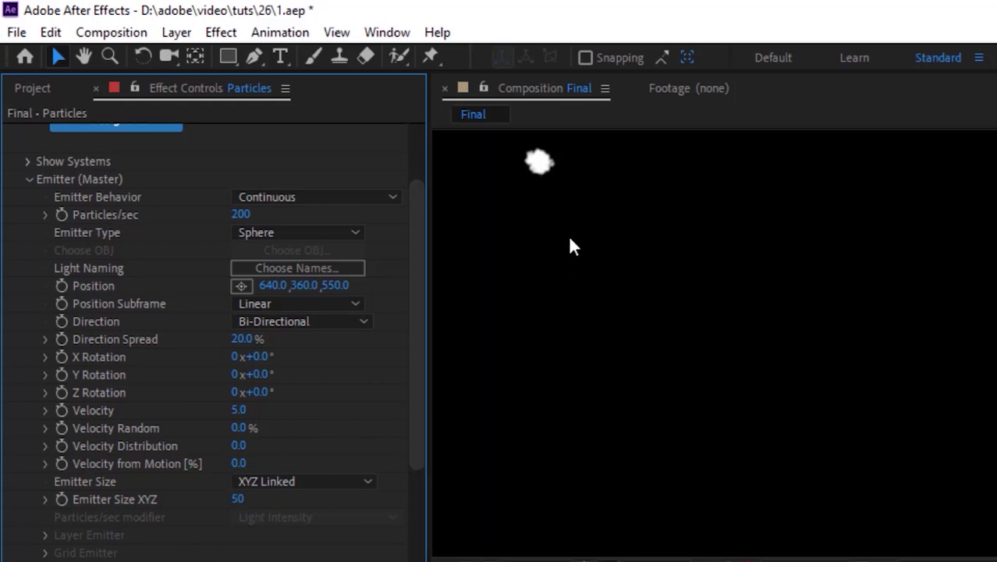
key("h")
left_click_drag(569, 247, 632, 312)
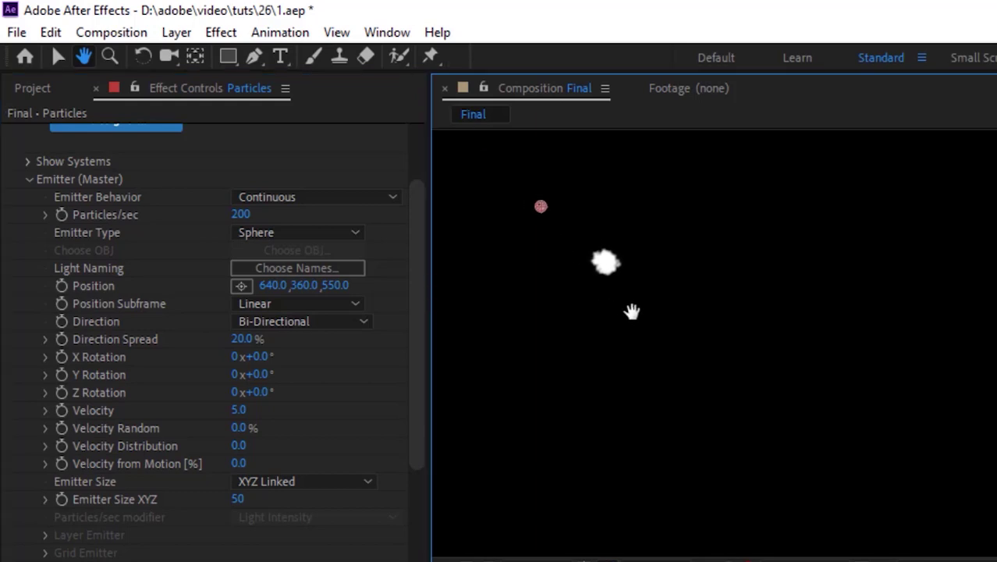
key("v")
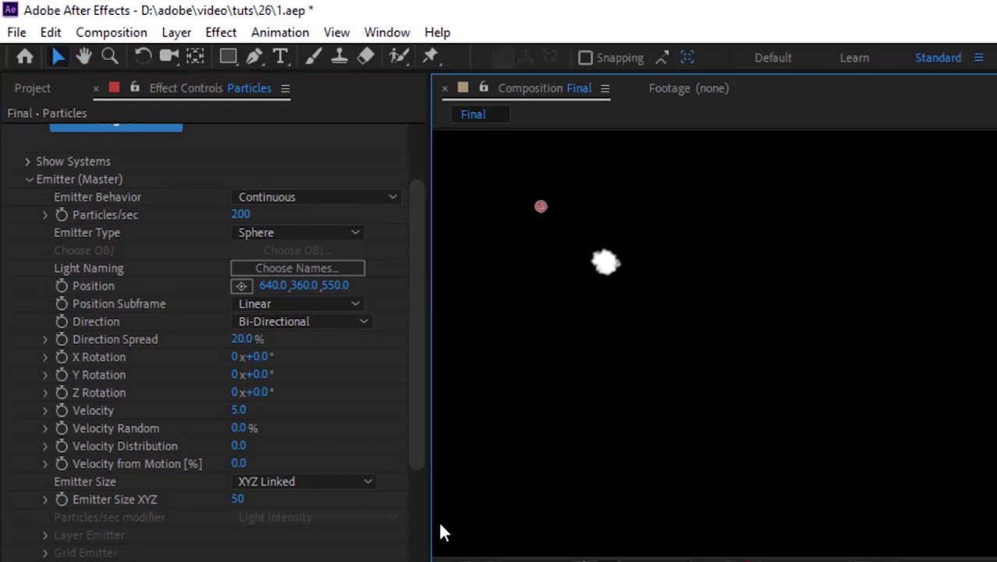
scroll(412, 500, "down", 4)
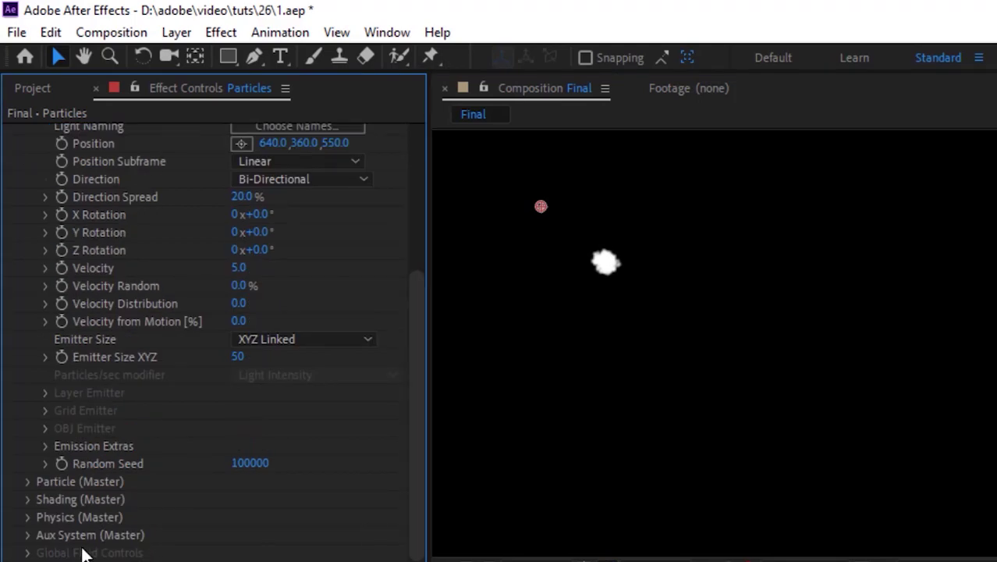
Make the Aux System emit Continuously at 800 particles per second.
left_click(28, 535)
left_click(345, 148)
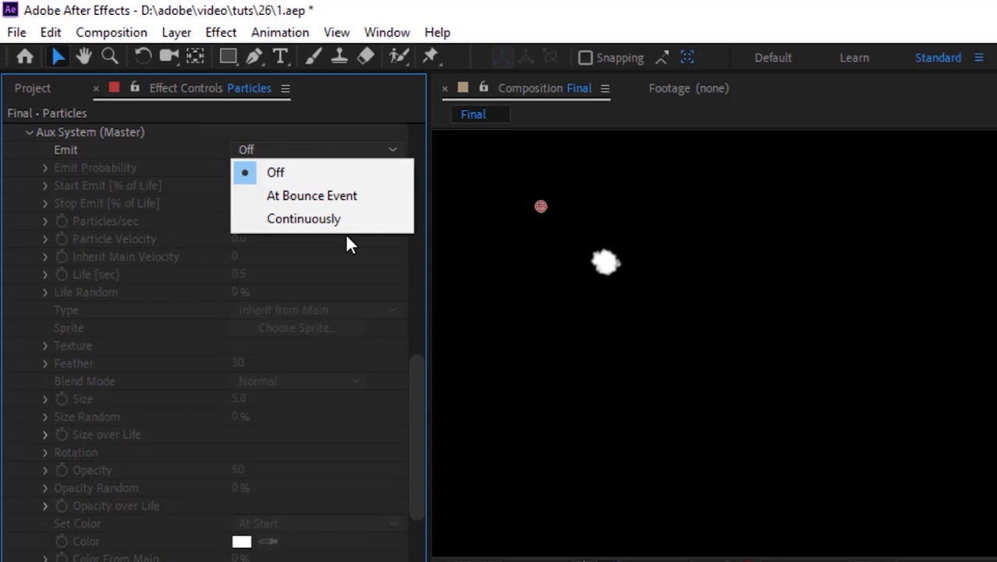
left_click(358, 220)
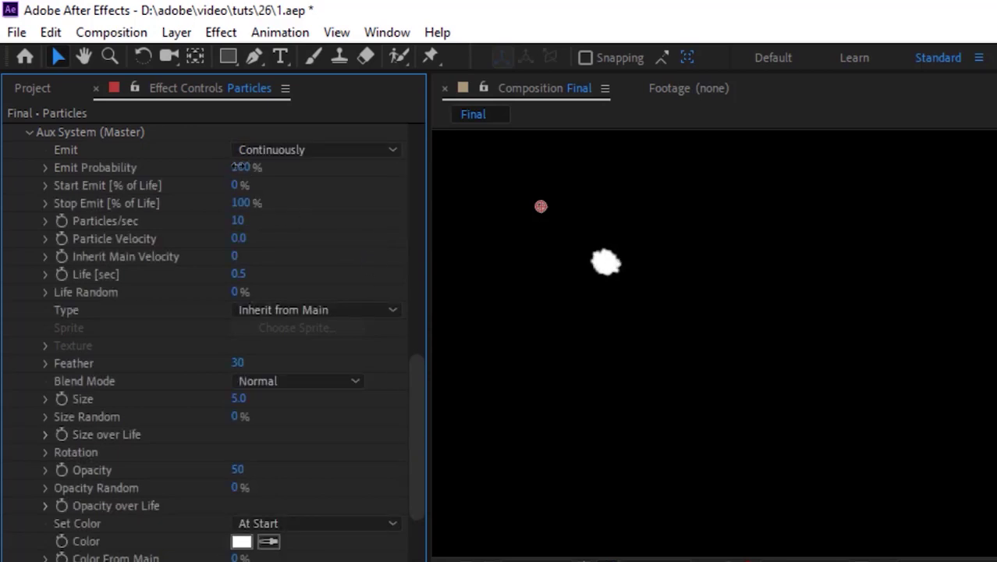
left_click(237, 167)
key("Tab")
key("Tab")
Give aux particles a 5-second life, Sphere type and Screen blend mode.
key("Tab")
type("800")
key("Return")
left_click(239, 238)
key("Tab")
key("Tab")
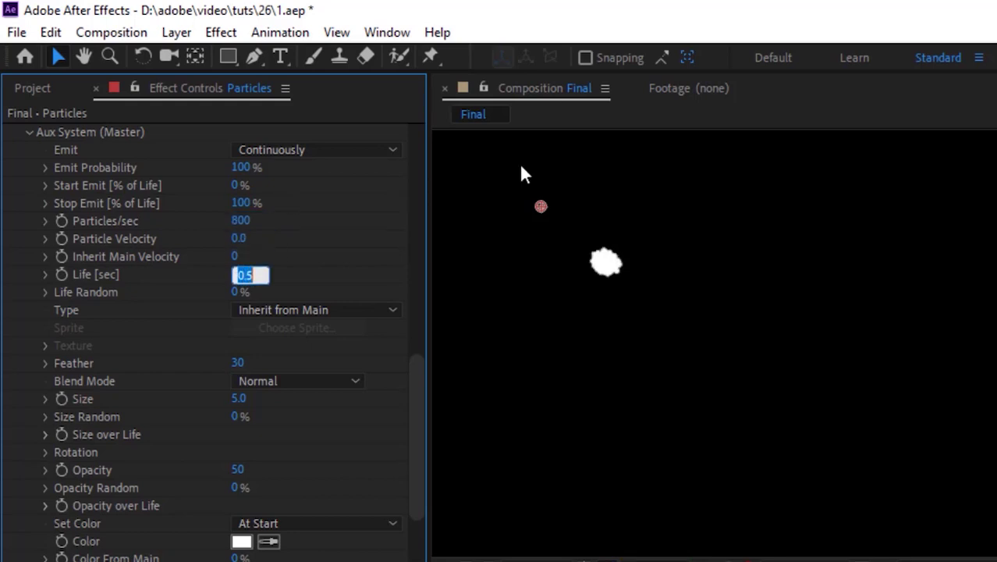
type("5")
key("Tab")
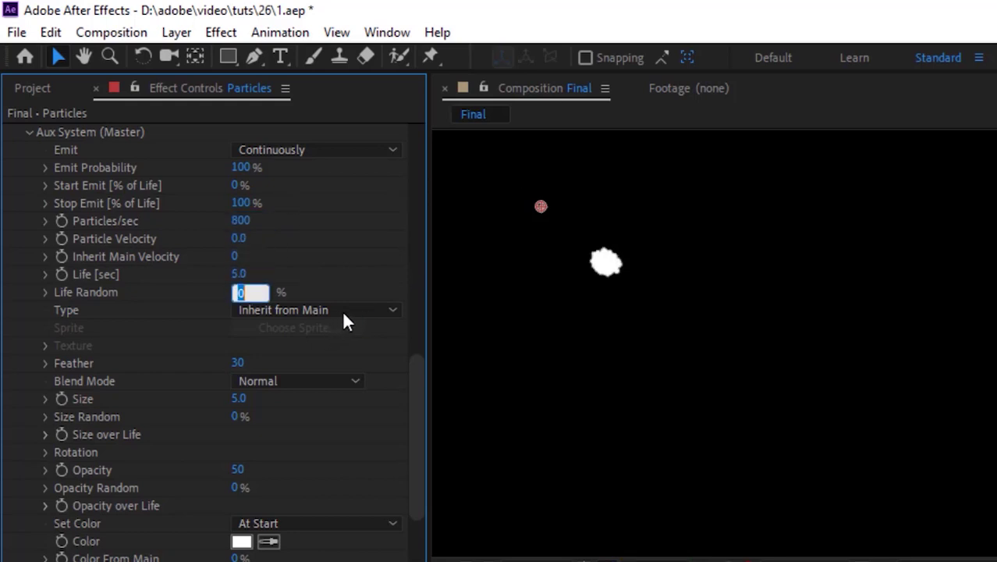
left_click(344, 312)
left_click(336, 334)
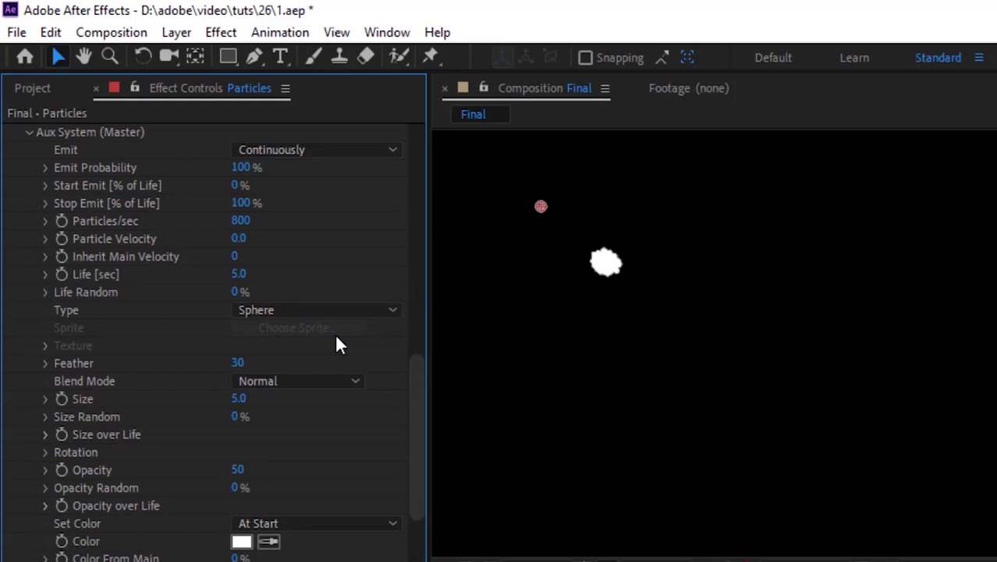
left_click(372, 381)
left_click(320, 451)
scroll(419, 297, "up", 10)
Set the Physics gravity to 30.
scroll(196, 403, "down", 5)
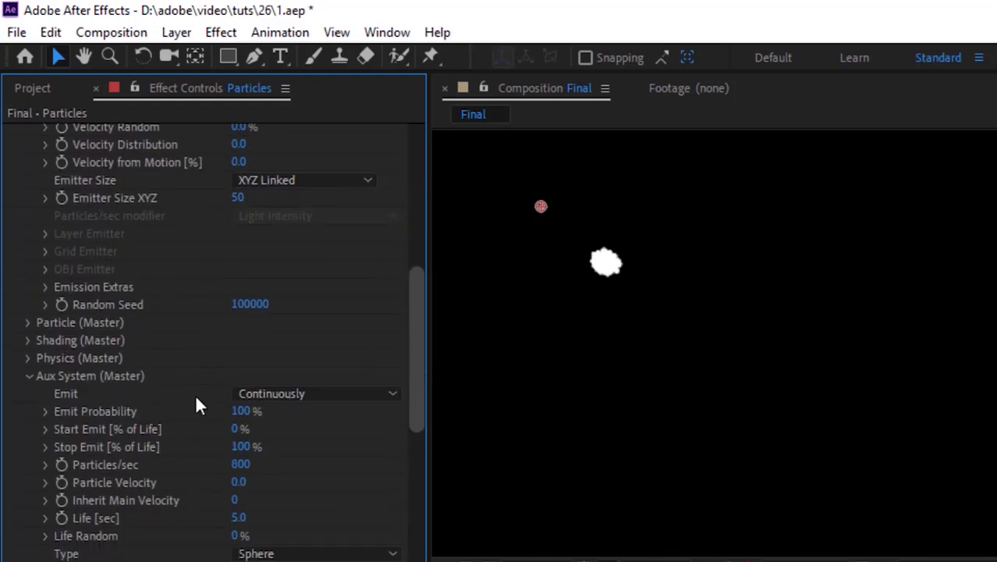
left_click(28, 357)
left_click(238, 394)
type("30")
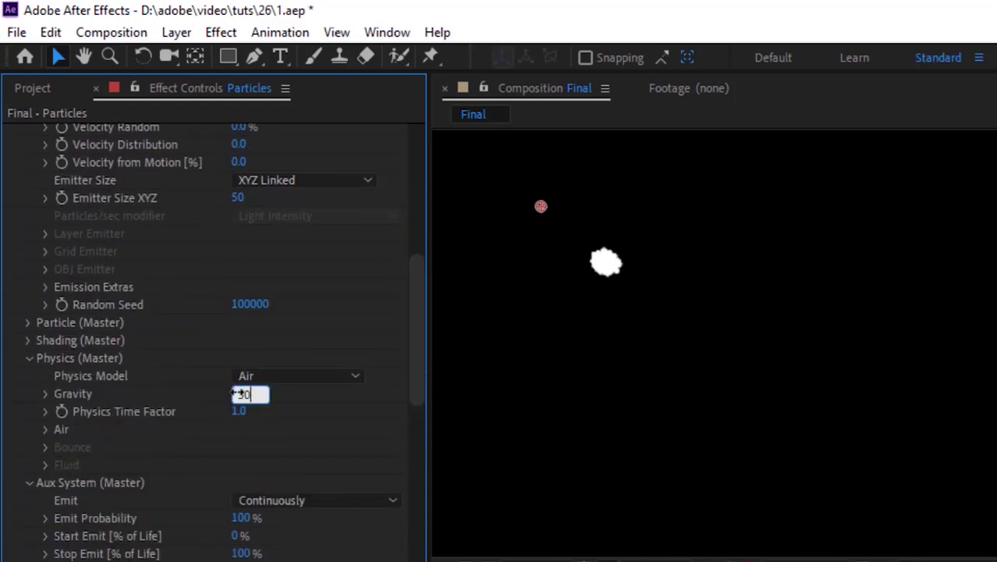
key("Return")
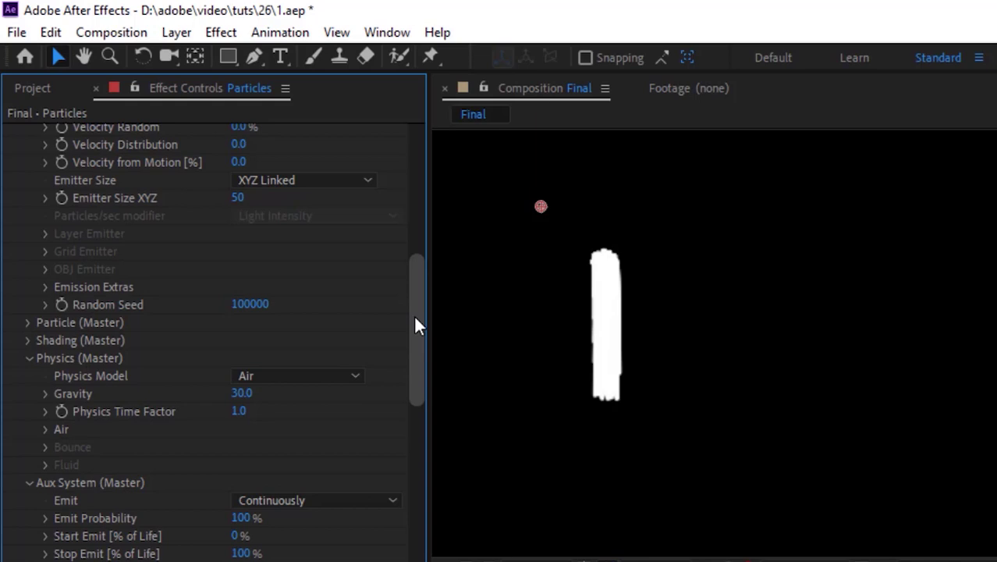
Give the Air physics Spherical Field a Strength of 100.
left_click_drag(415, 319, 418, 351)
left_click(44, 337)
scroll(385, 463, "down", 5)
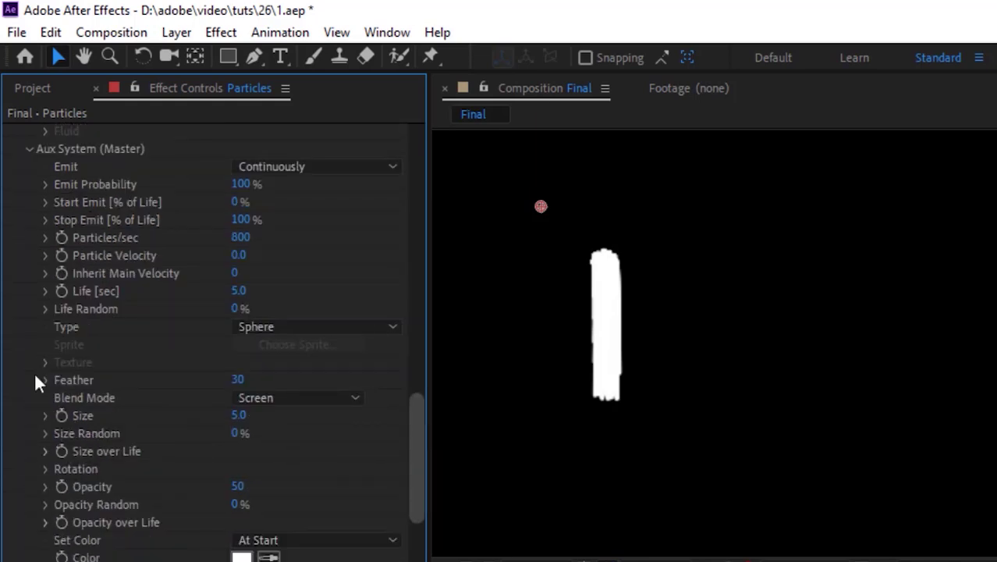
left_click_drag(417, 435, 416, 330)
left_click(65, 462)
left_click(241, 480)
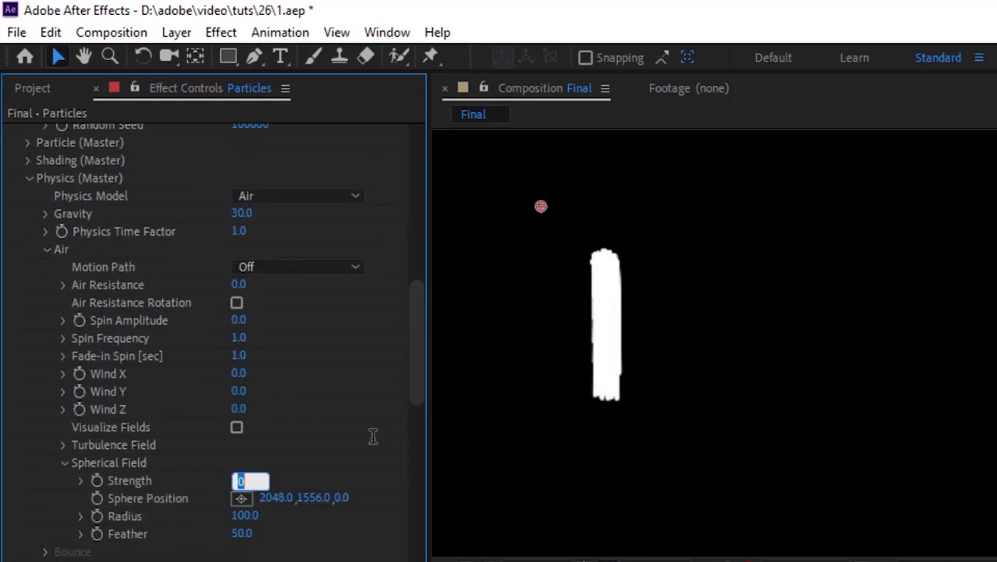
type("100")
key("Return")
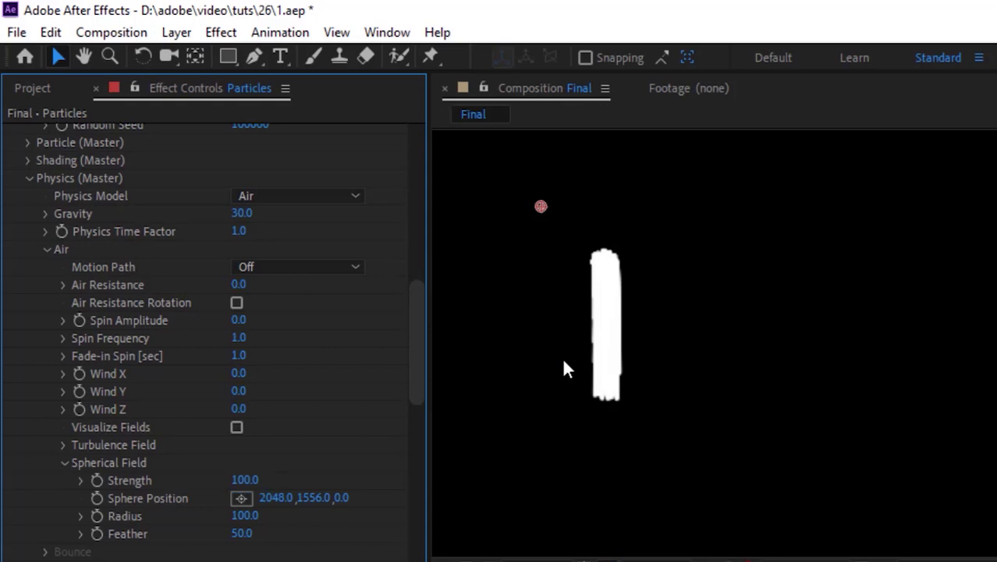
Position the spherical field at 640, 360, 550 with a radius of 300.
key("Tab")
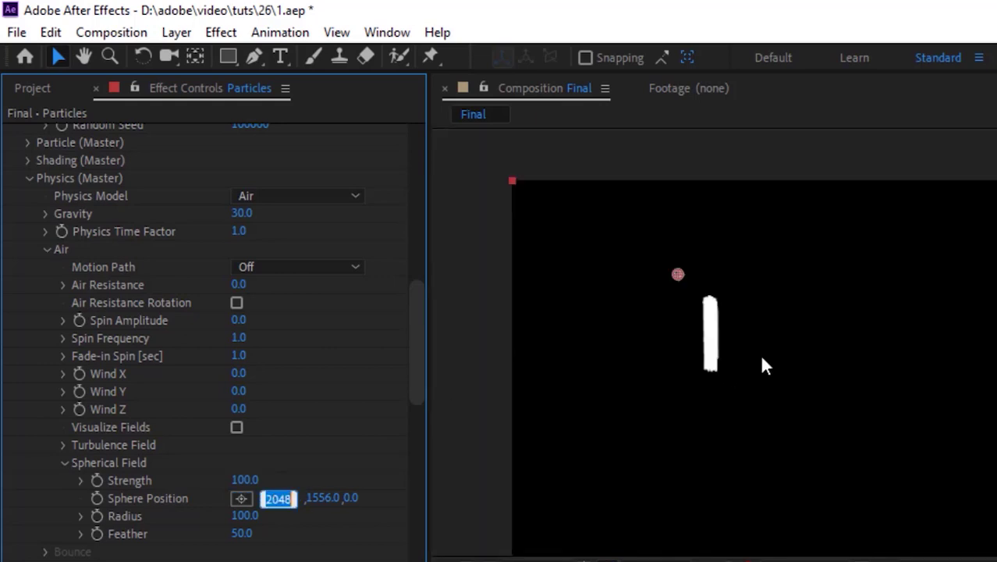
type("640")
key("Tab")
type("360")
key("Tab")
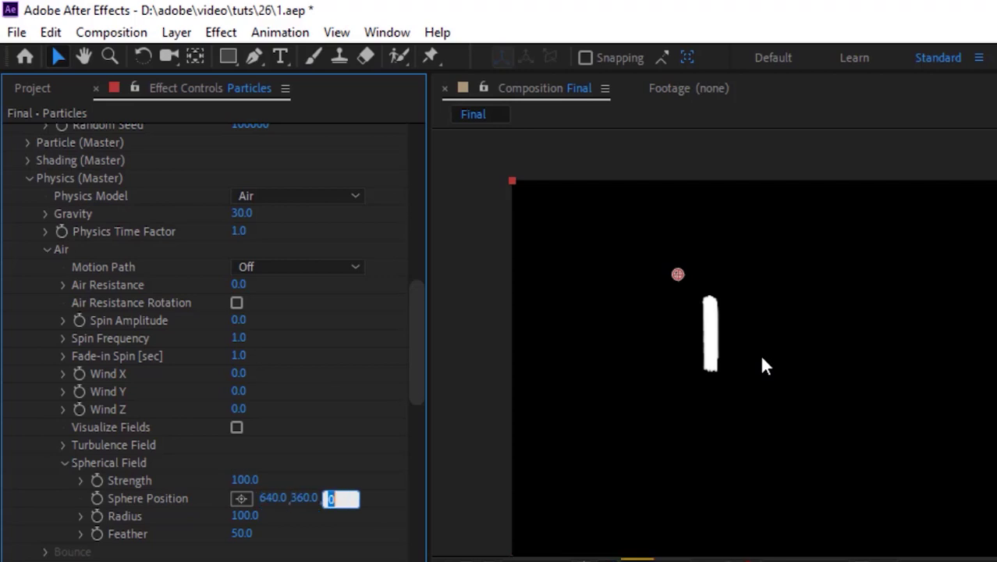
type("550")
key("Return")
left_click_drag(245, 515, 249, 516)
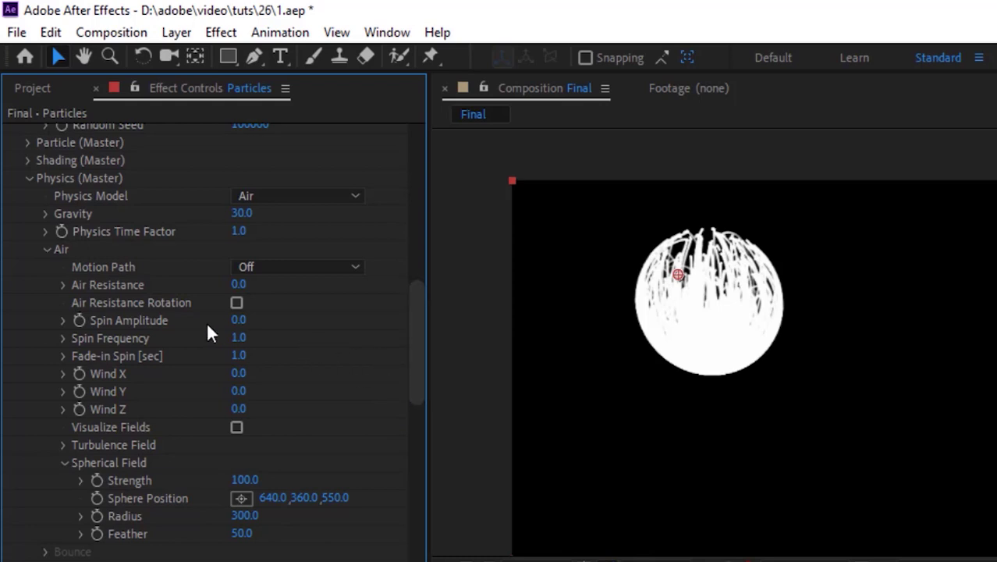
Set Spin Frequency and Fade-in Spin to 0 and Wind X to 65.
left_click(238, 320)
key("Tab")
type("0")
key("Tab")
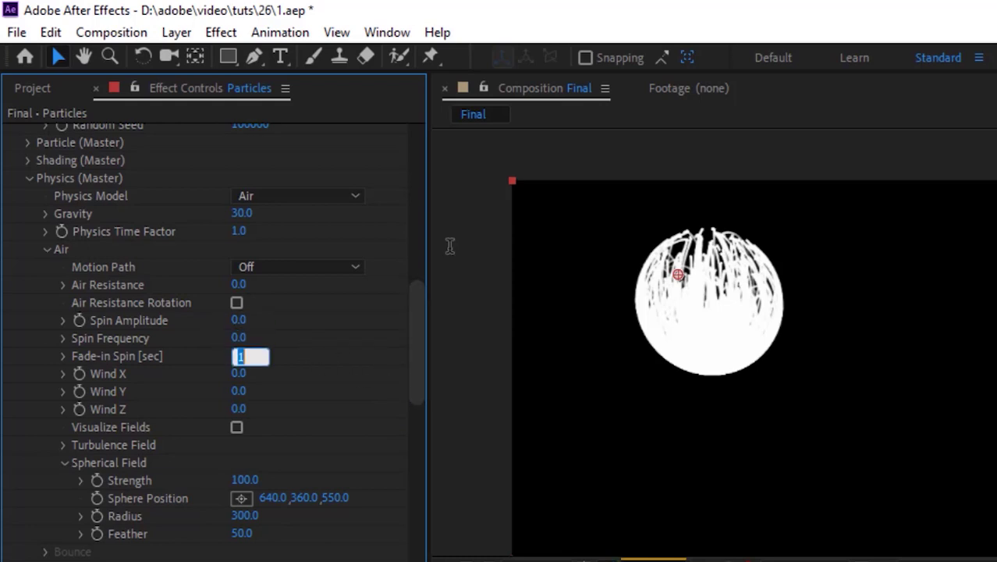
type("0")
key("Tab")
type("65")
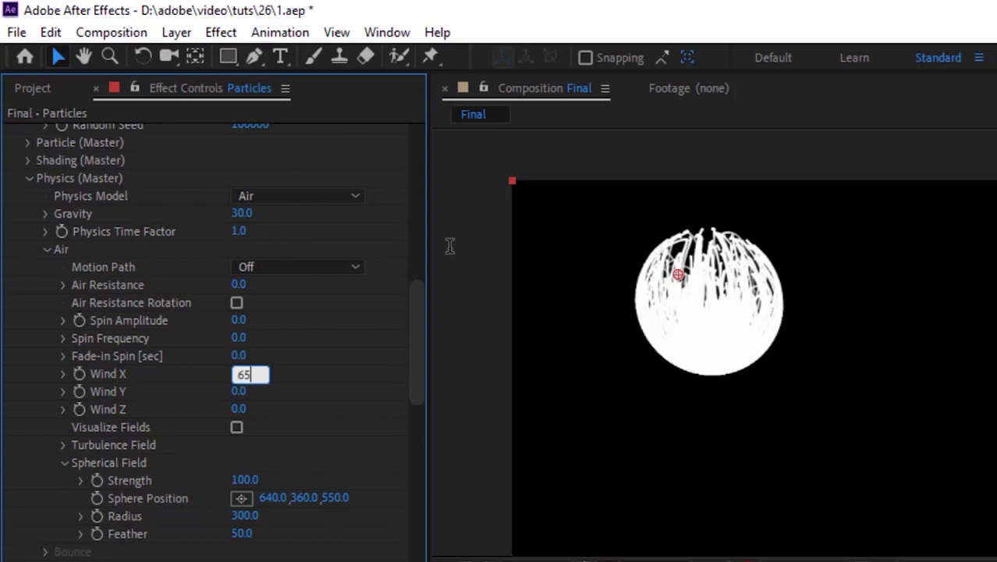
key("Return")
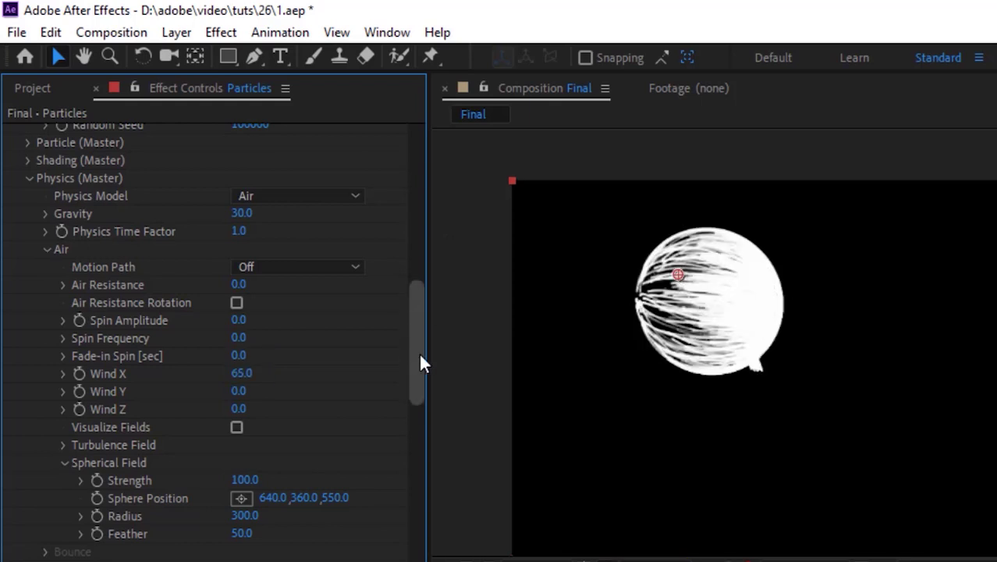
Set turbulence Complexity 5, Octave Multiplier 1 and Octave Scale 1.2.
mouse_move(418, 351)
left_mouse_down()
mouse_move(419, 431)
mouse_move(418, 364)
left_mouse_up()
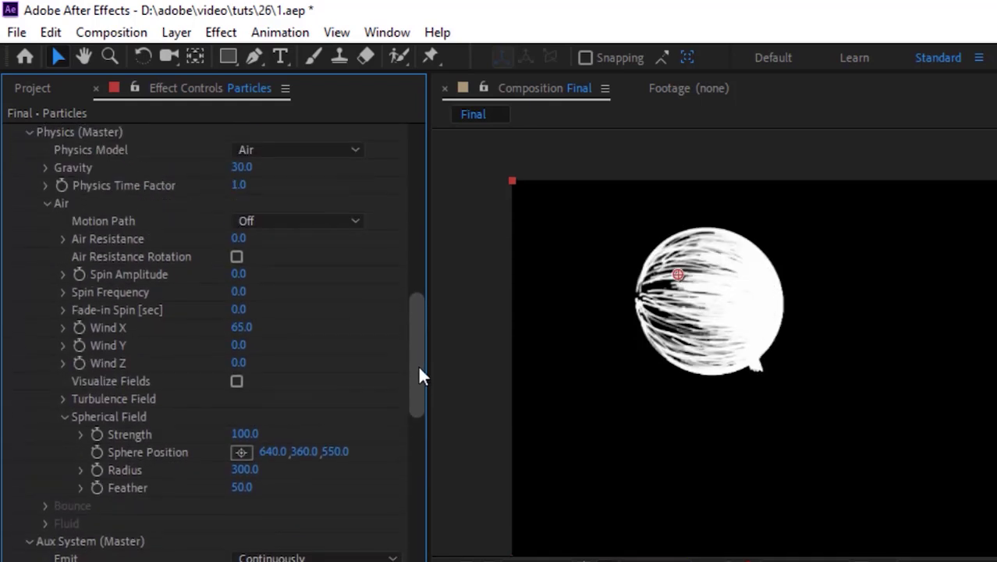
left_click(121, 394)
scroll(419, 333, "down", 2)
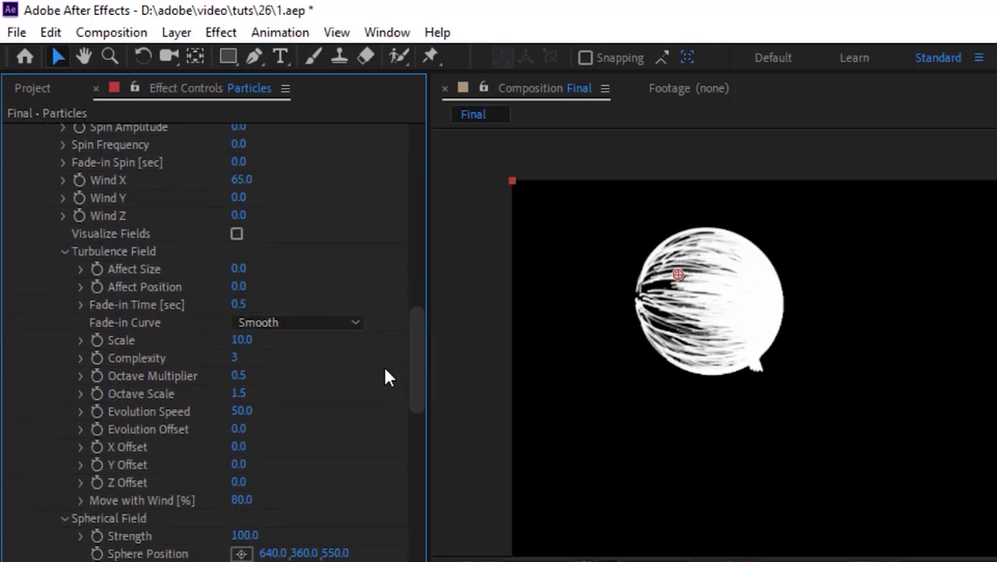
left_click(234, 357)
type("5")
key("Return")
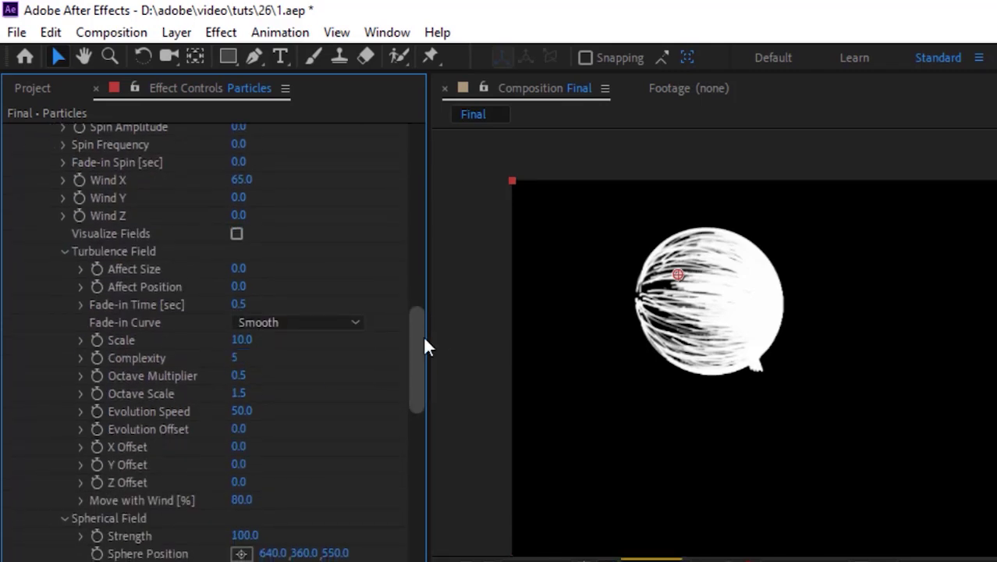
key("Tab")
type("1")
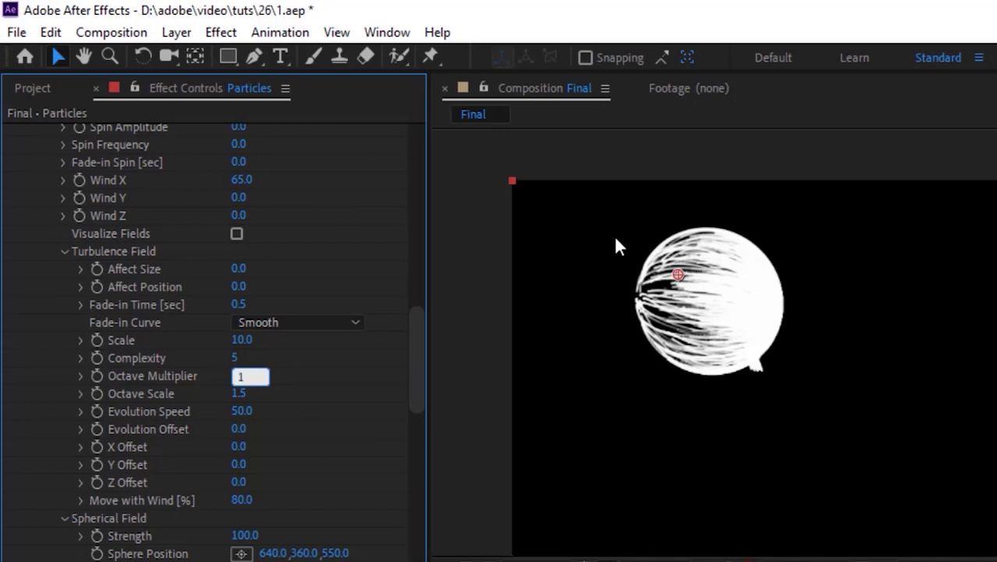
key("Return")
left_click(242, 394)
type("1.2")
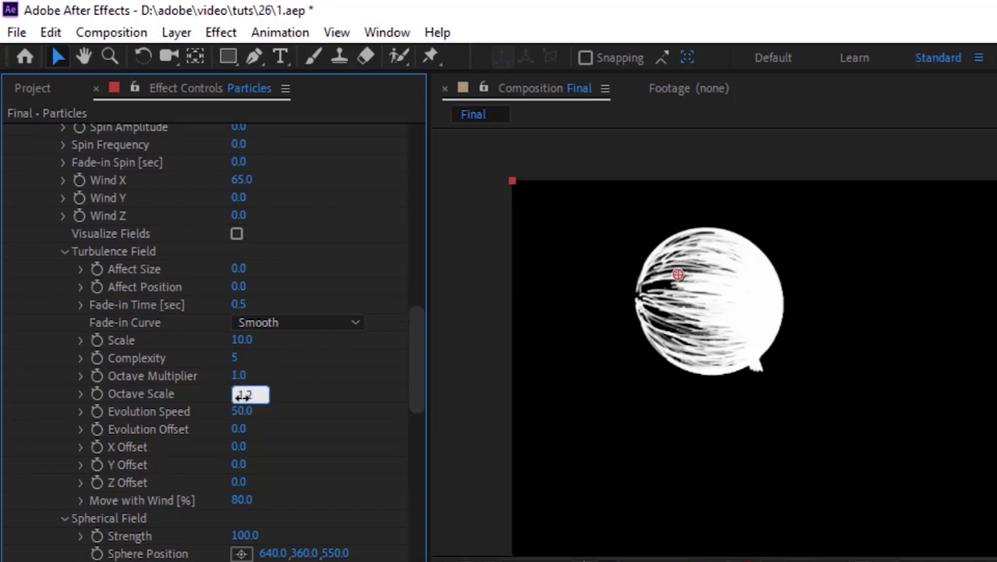
key("Return")
Shrink the main Particle (Master) Size to 1.
scroll(404, 304, "up", 8)
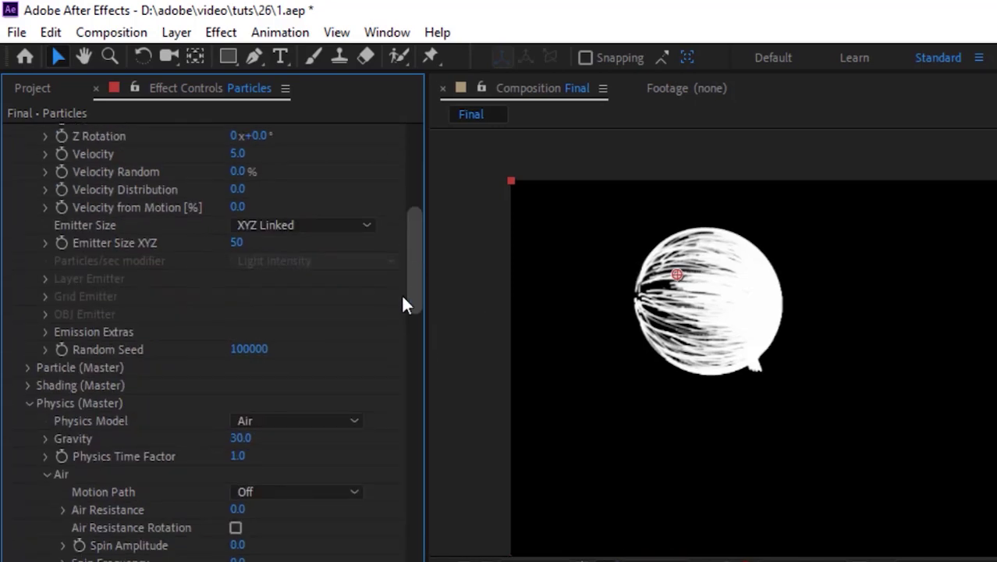
left_click(29, 367)
scroll(49, 355, "down", 5)
left_click(237, 320)
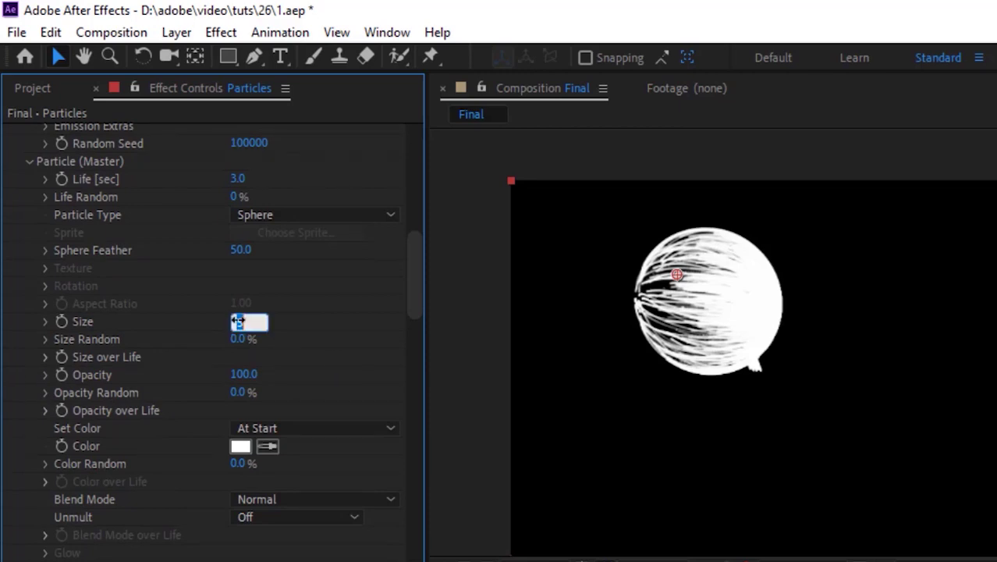
type("2")
key("Return")
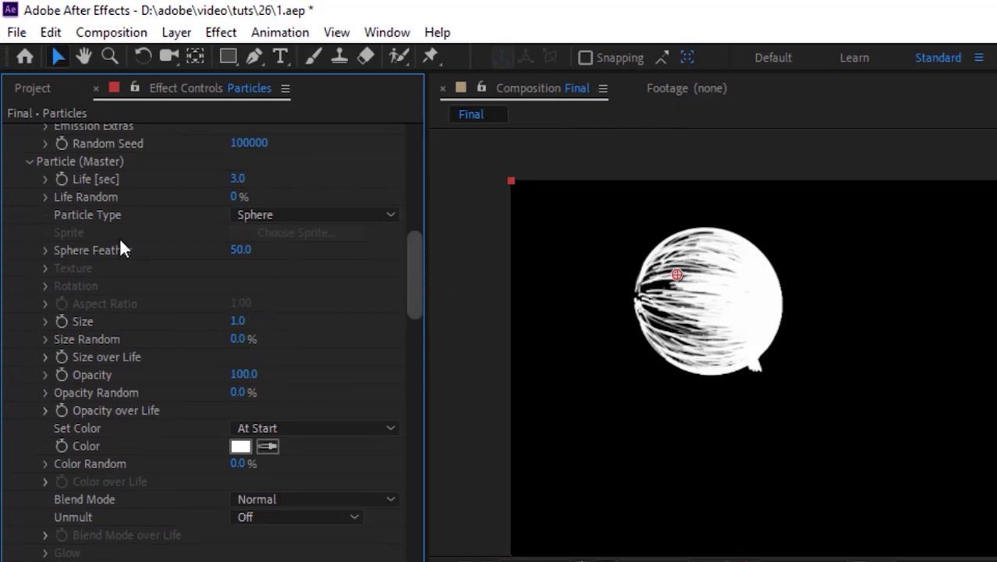
left_click(29, 161)
left_click(28, 197)
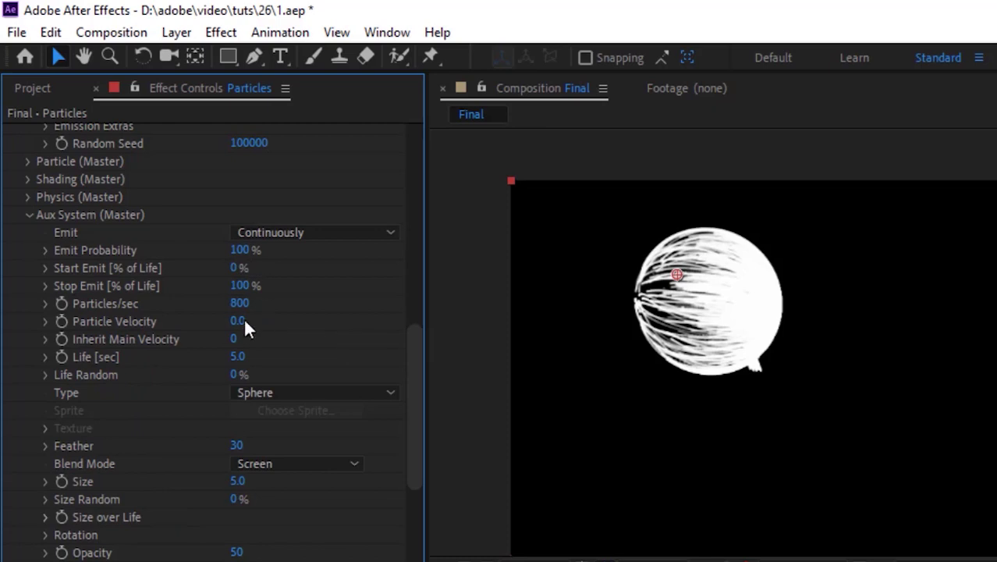
Apply descending presets to the aux Size over Life and Opacity over Life curves.
scroll(408, 421, "down", 3)
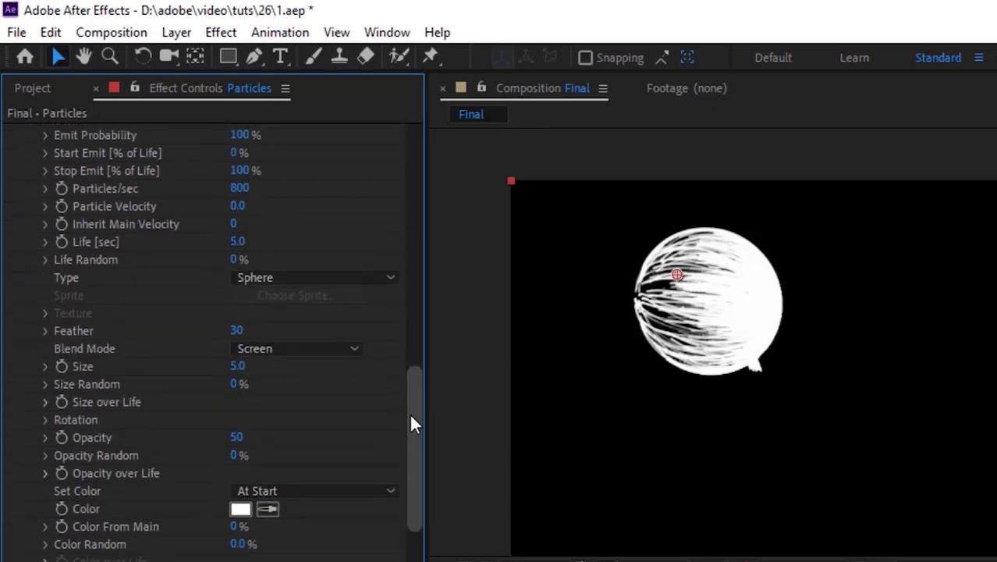
left_click(48, 398)
left_click(366, 407)
left_click(354, 449)
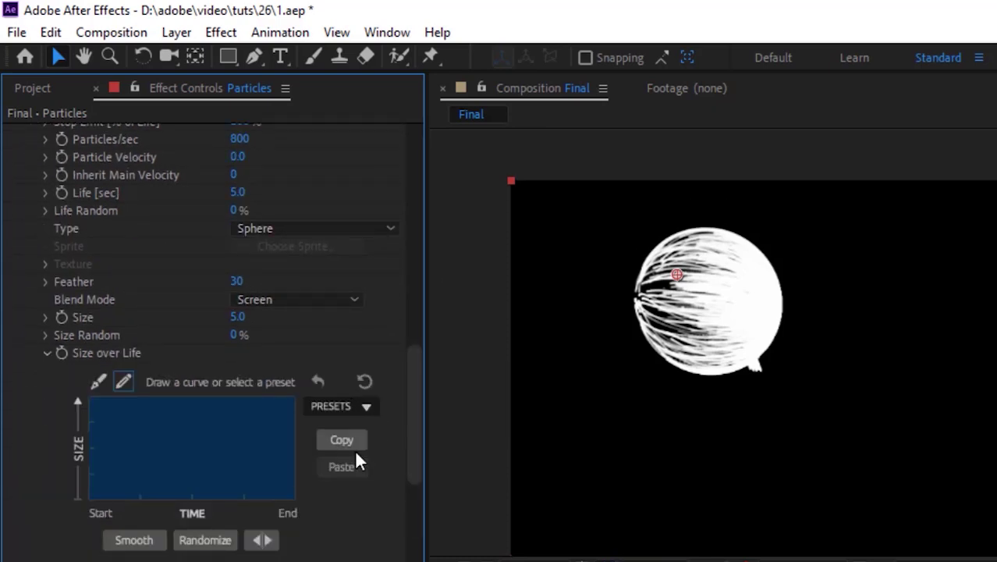
left_click(45, 353)
left_click(45, 424)
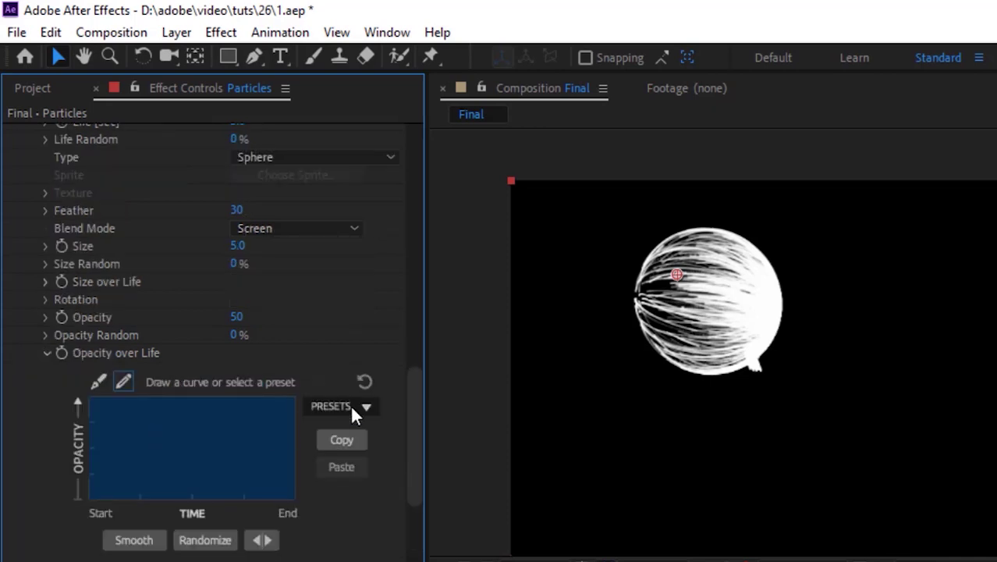
left_click(350, 404)
left_click(352, 451)
Switch the aux colour to Over Life and apply a white-to-black ramp with the black stop moved left.
left_click(44, 352)
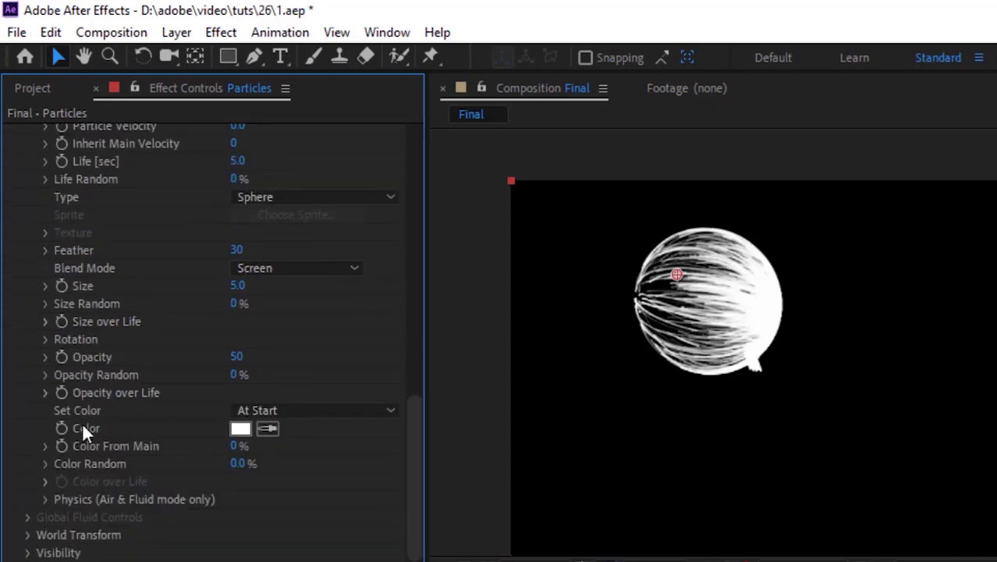
left_click(309, 411)
left_click(339, 456)
left_click(44, 481)
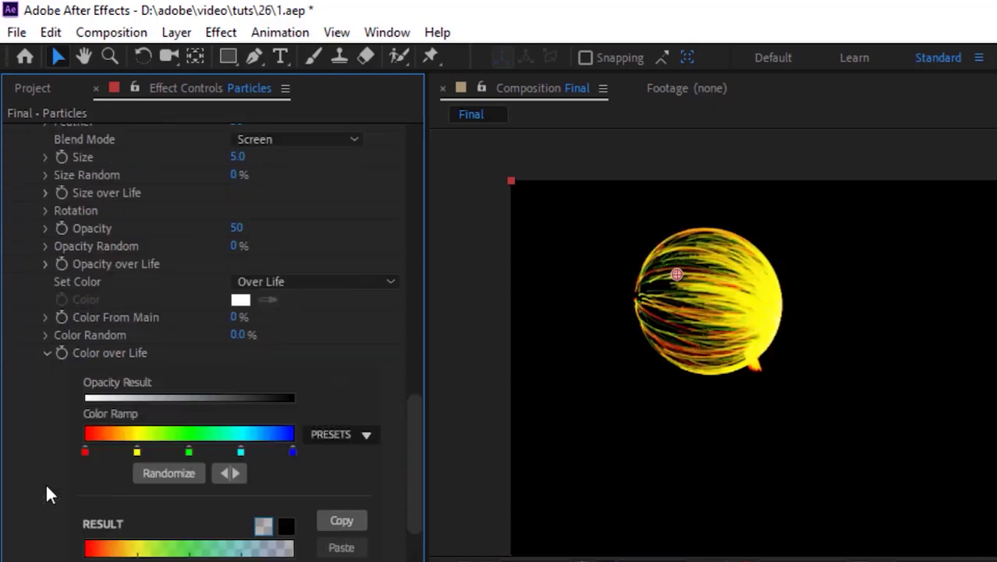
left_click(349, 431)
left_click(351, 477)
left_click_drag(292, 451, 135, 451)
Colour the first ramp stop blue with H 217 and S 60.
double_click(85, 451)
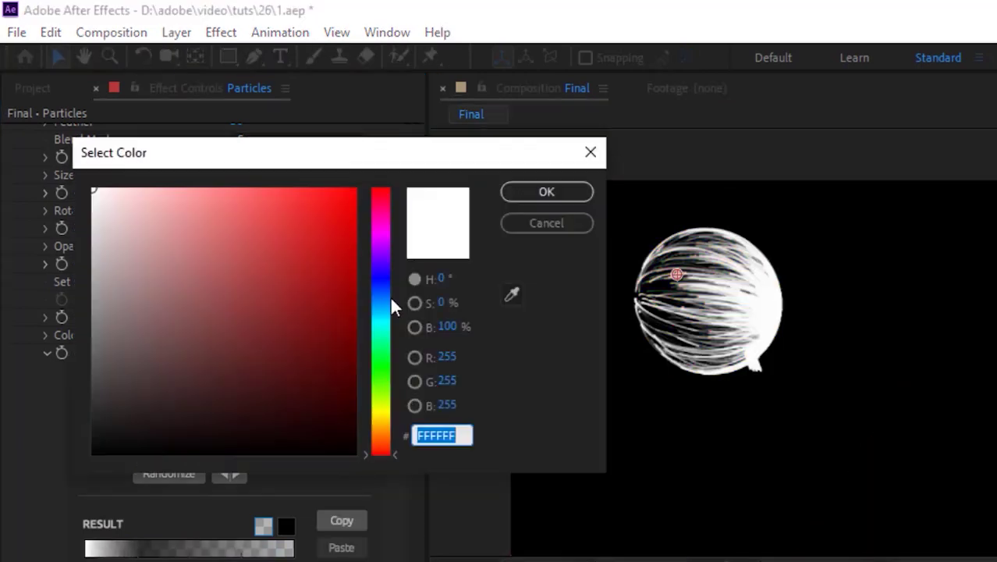
left_click(432, 279)
type("217")
key("Tab")
type("60")
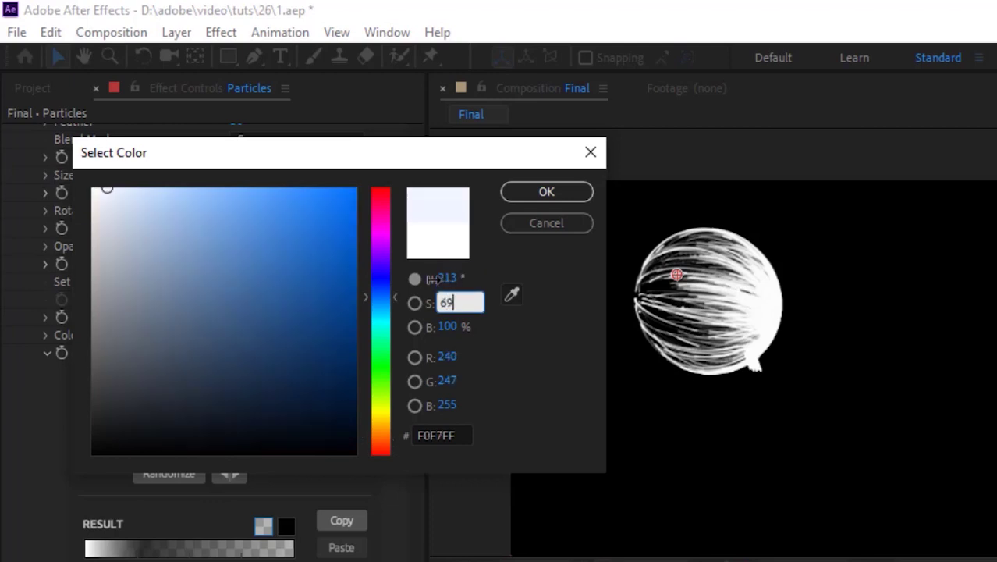
key("Return")
Colour the second ramp stop red with H 6, S 77 and B 82.
double_click(141, 449)
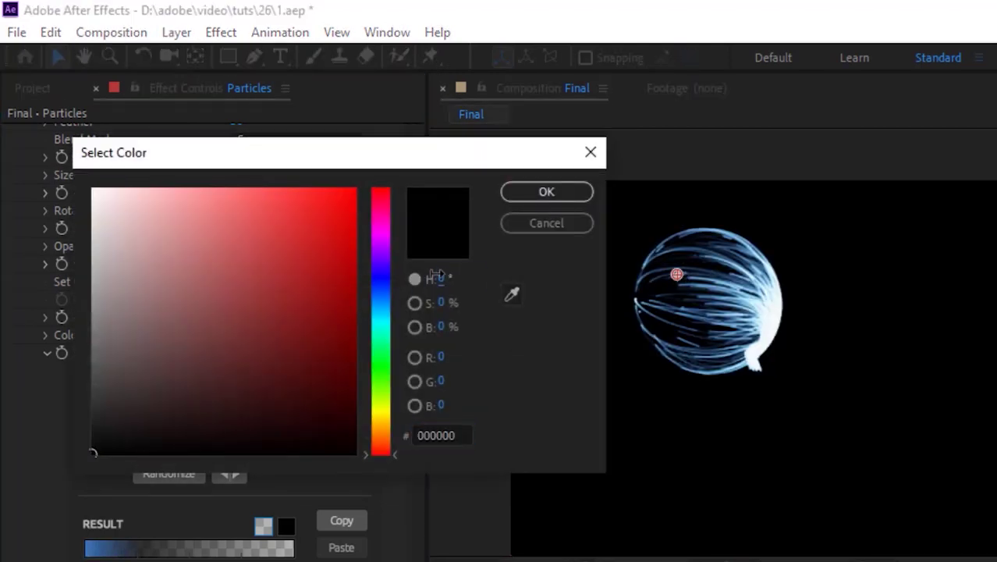
type("6")
key("Tab")
type("77")
key("Tab")
type("82")
key("Return")
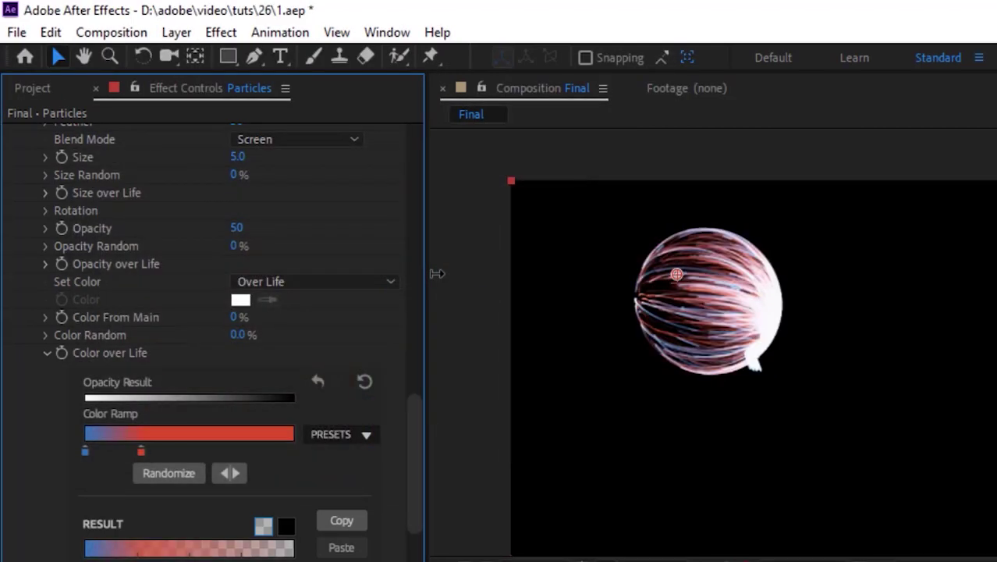
scroll(413, 460, "down", 2)
scroll(411, 476, "down", 1)
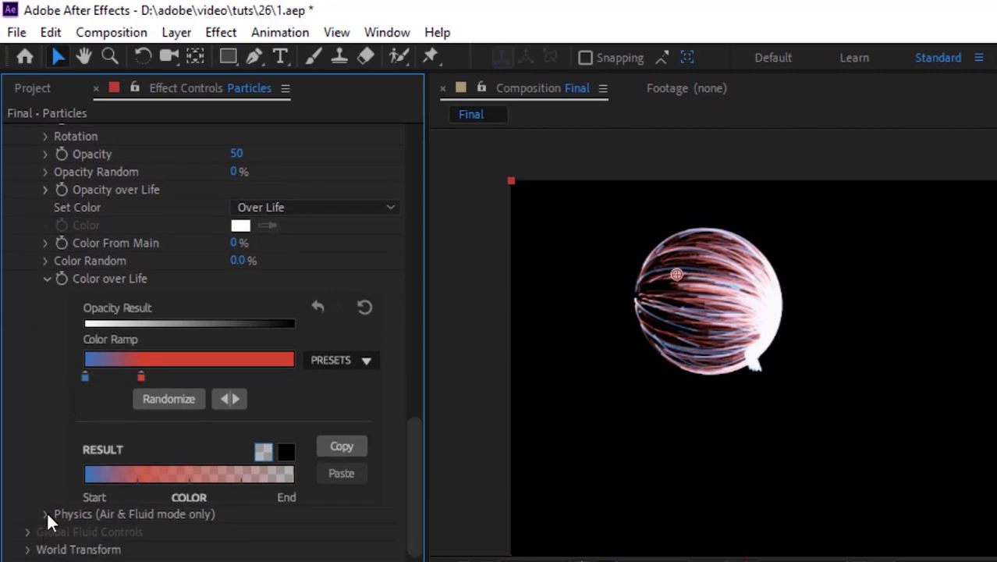
left_click(238, 554)
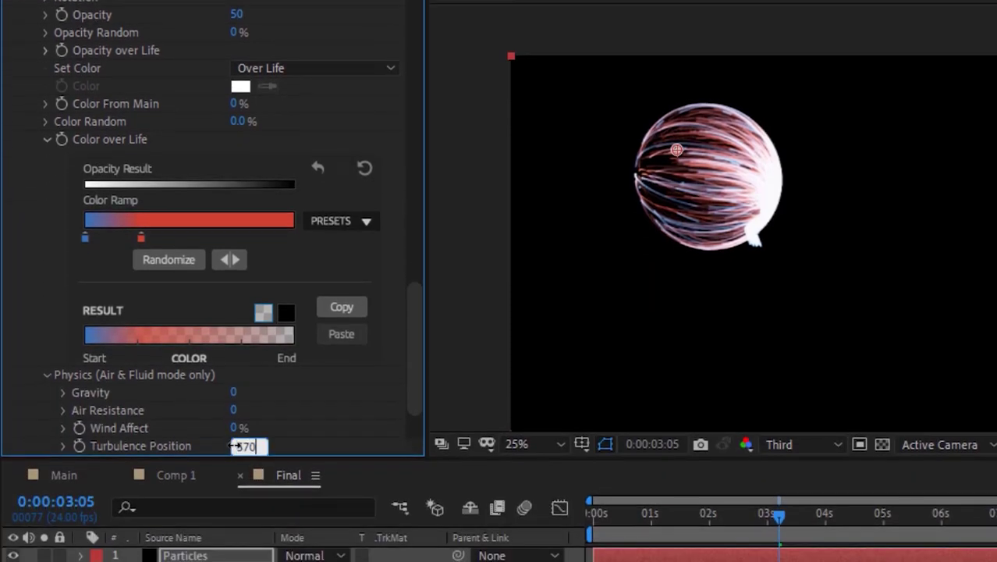
Commit Turbulence Position as 570 and add a new camera layer with default settings.
key("Return")
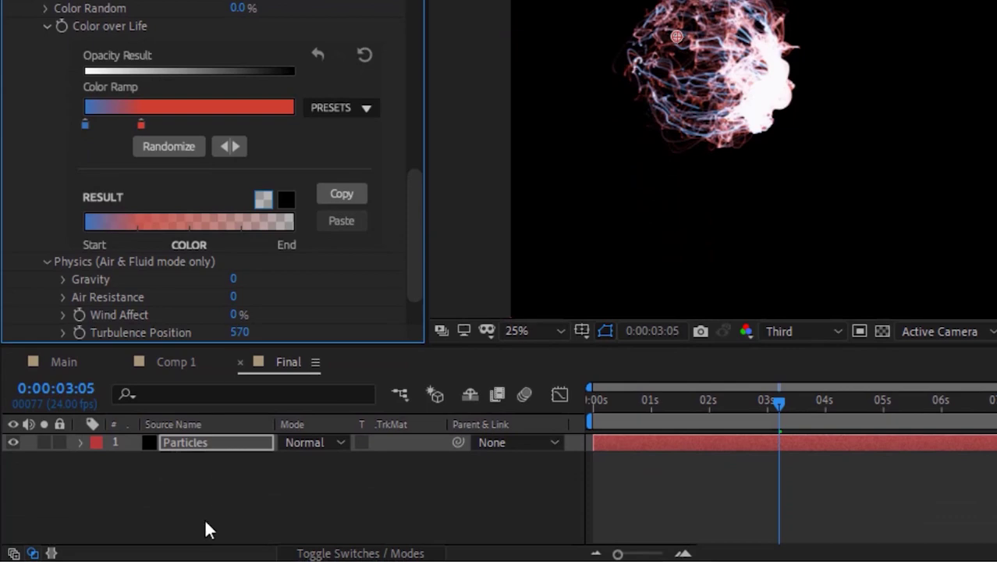
right_click(206, 517)
left_click(530, 346)
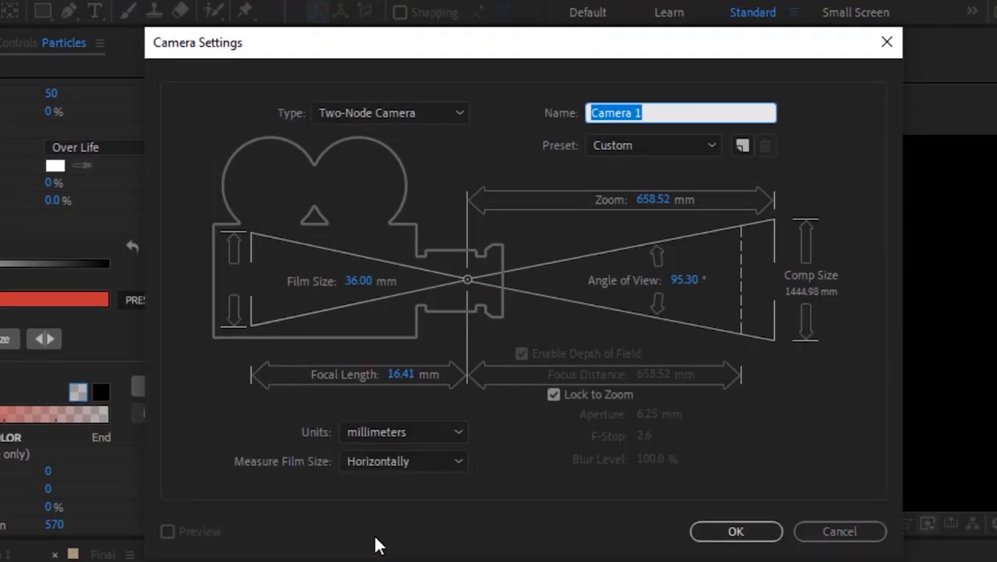
key("Return")
Set the camera's Point of Interest to 624, 324, 4704.
key("comma")
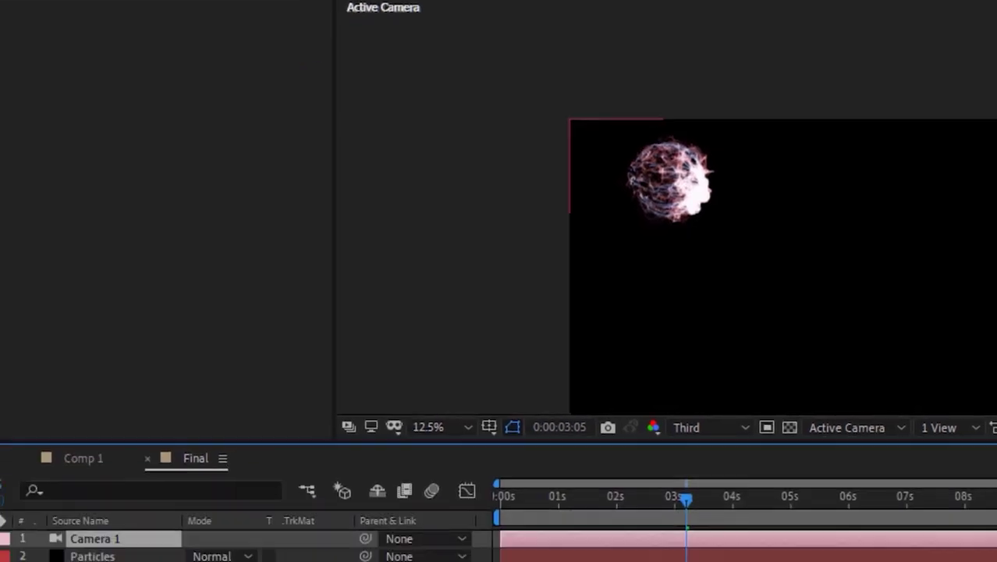
left_click(99, 442)
left_click(98, 462)
key("period")
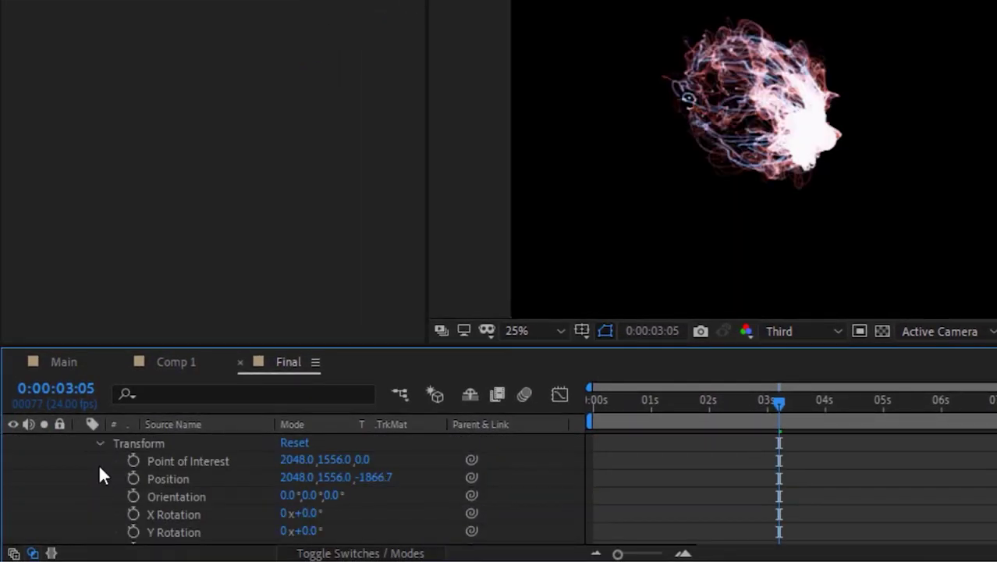
left_click(293, 459)
type("6")
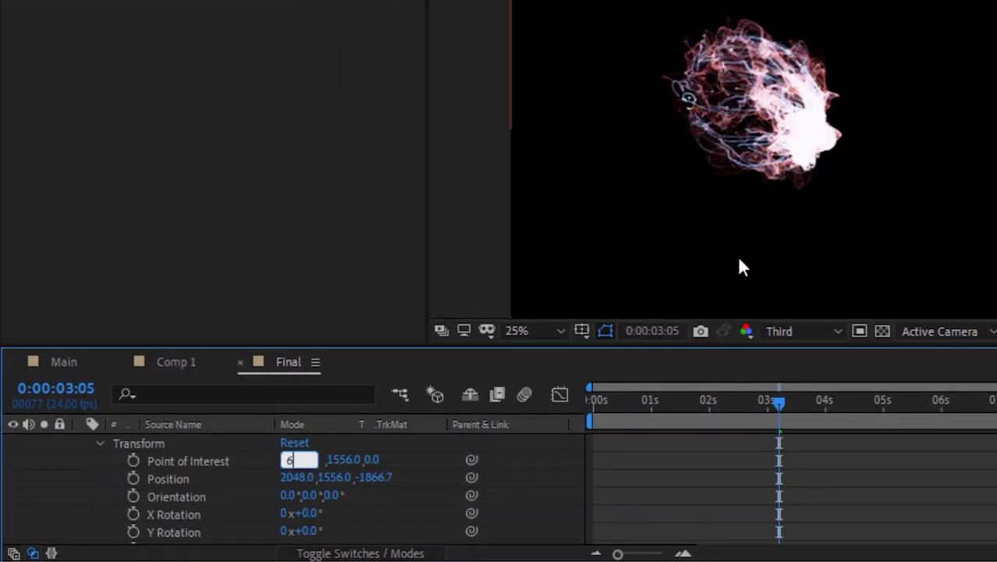
type("24")
key("Tab")
type("324")
key("Tab")
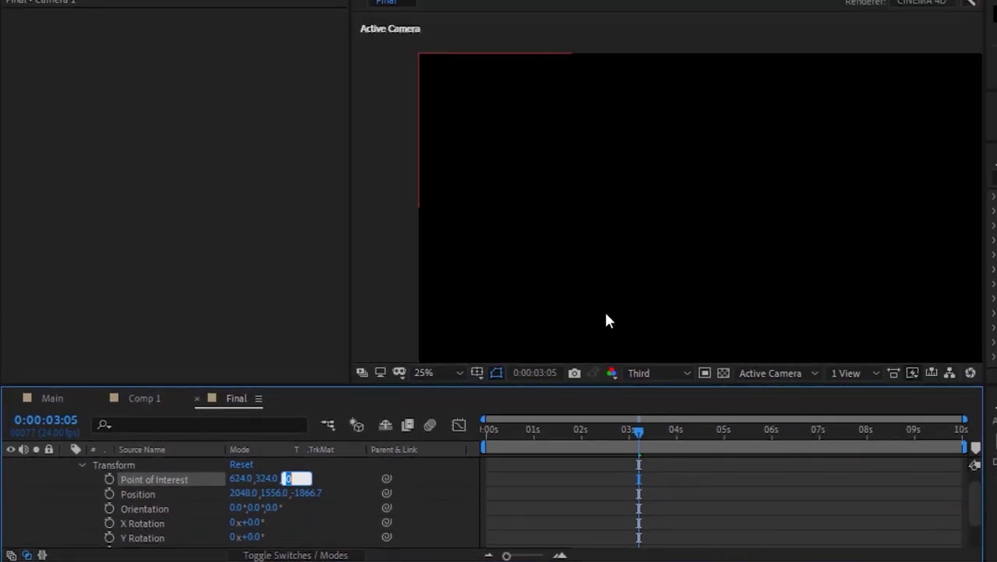
type("4704")
key("Return")
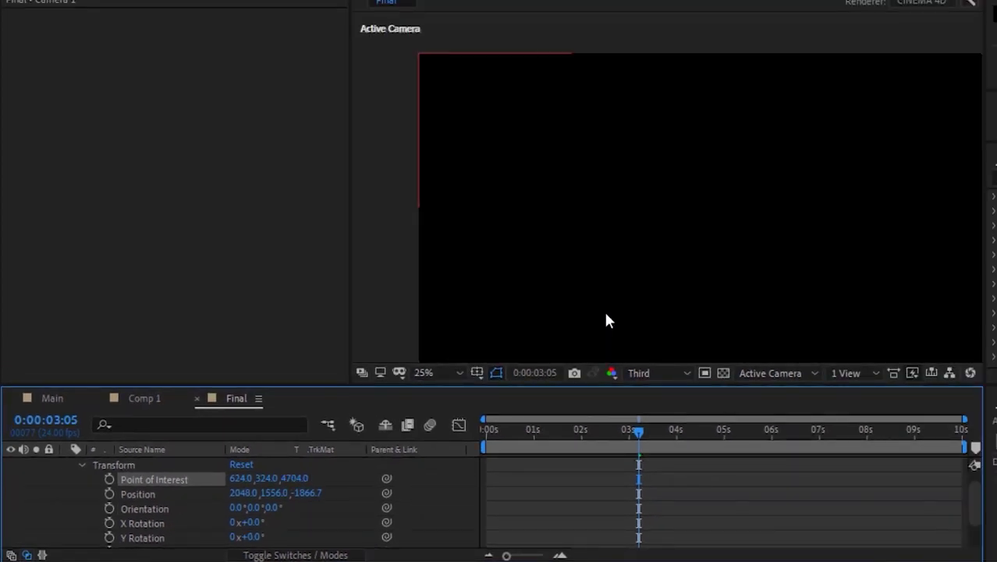
Set the camera's Position to 624, 324, -985.
key("comma")
left_click_drag(608, 319, 456, 60)
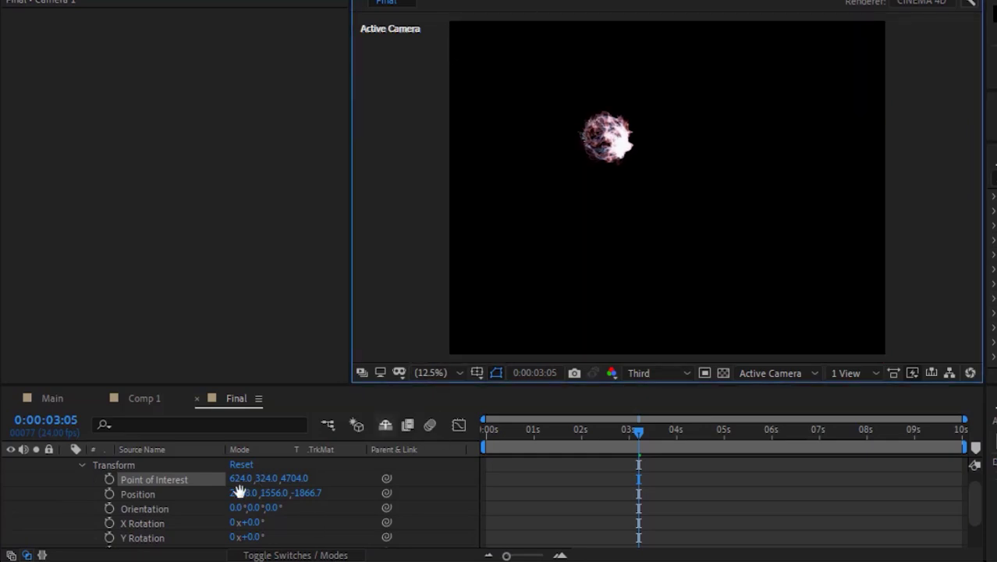
left_click(243, 493)
type("624")
key("Tab")
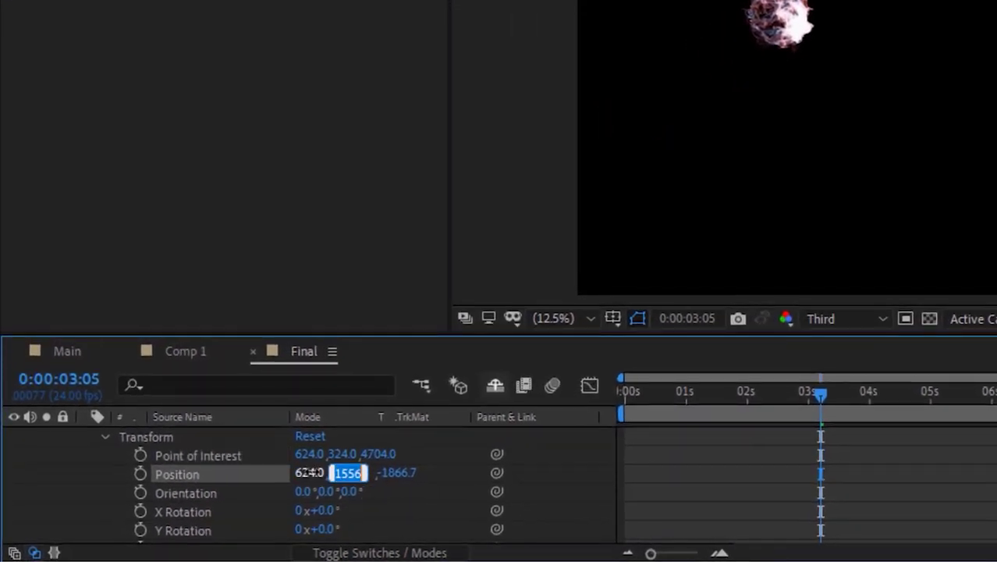
type("324")
key("Tab")
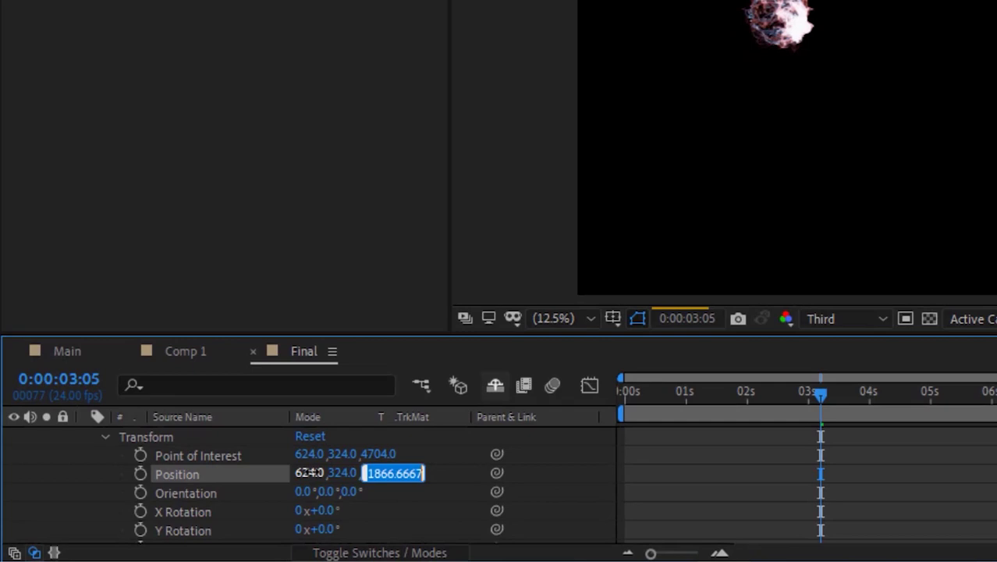
type("-985")
key("Return")
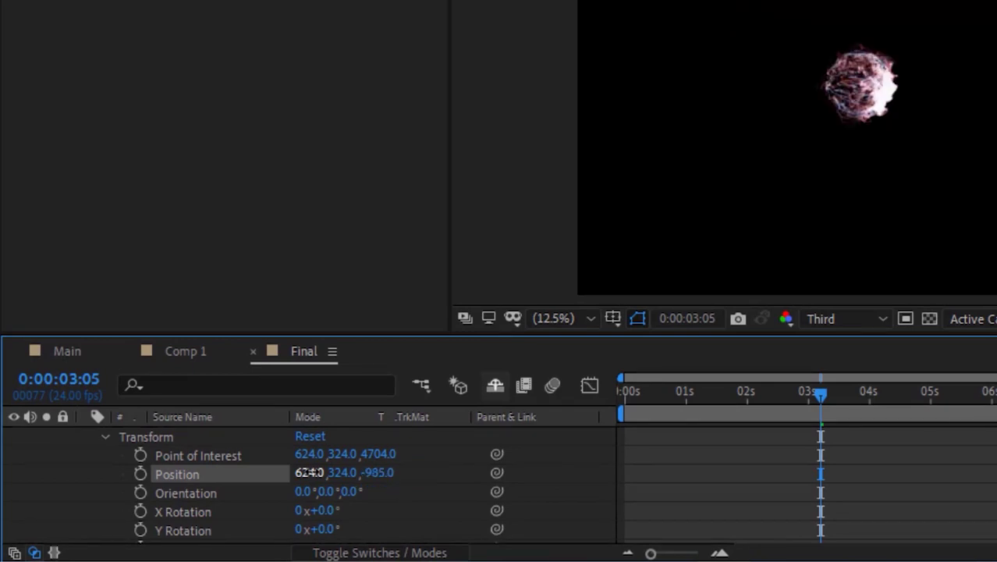
Adjust the camera Zoom through 5790 and 5500, settling on 5000.
left_click(105, 438)
left_click(102, 473)
scroll(103, 470, "down", 1)
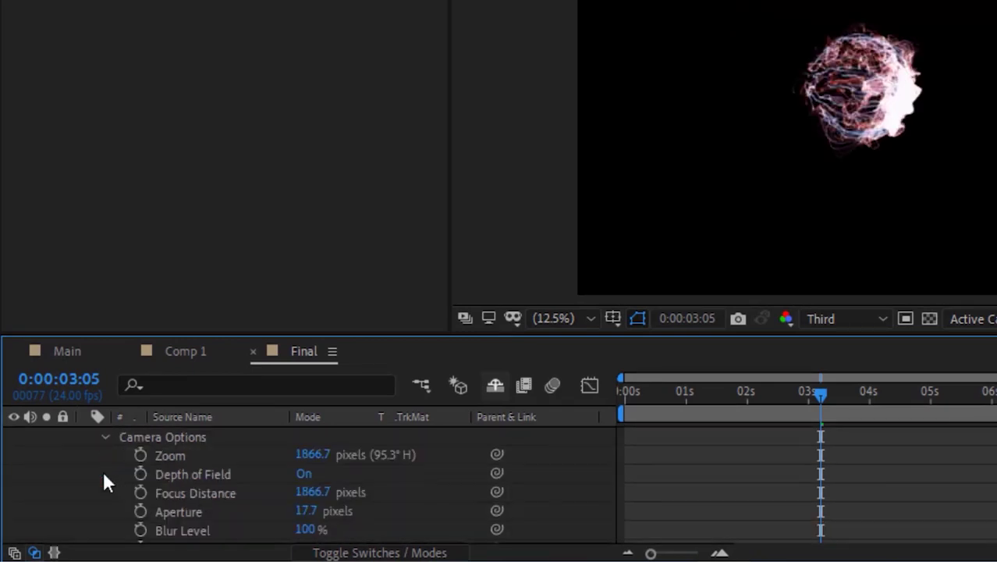
mouse_move(312, 454)
left_mouse_down()
mouse_move(464, 466)
mouse_move(311, 454)
left_mouse_up()
left_click(312, 454)
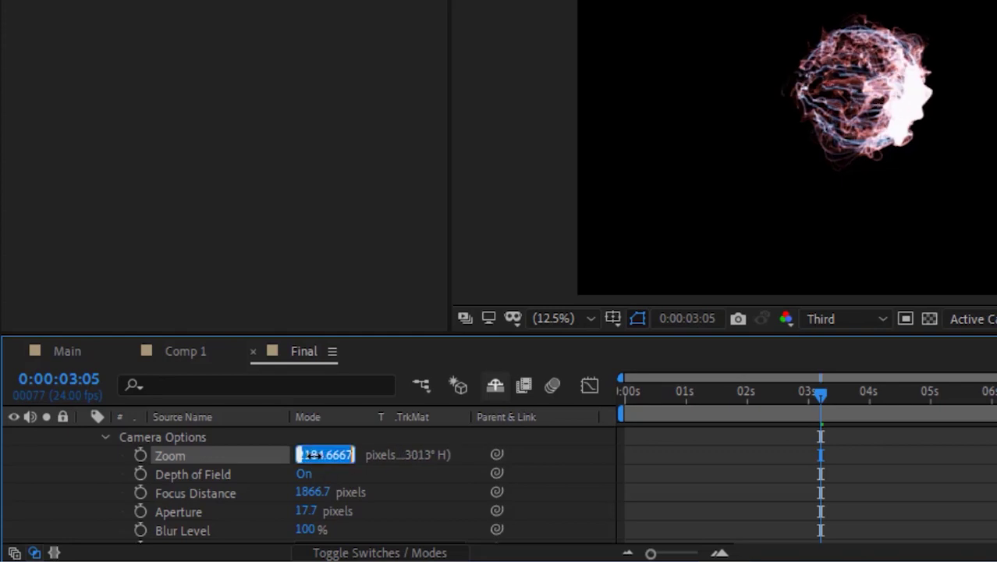
left_click(314, 456)
type("5700")
key("Return")
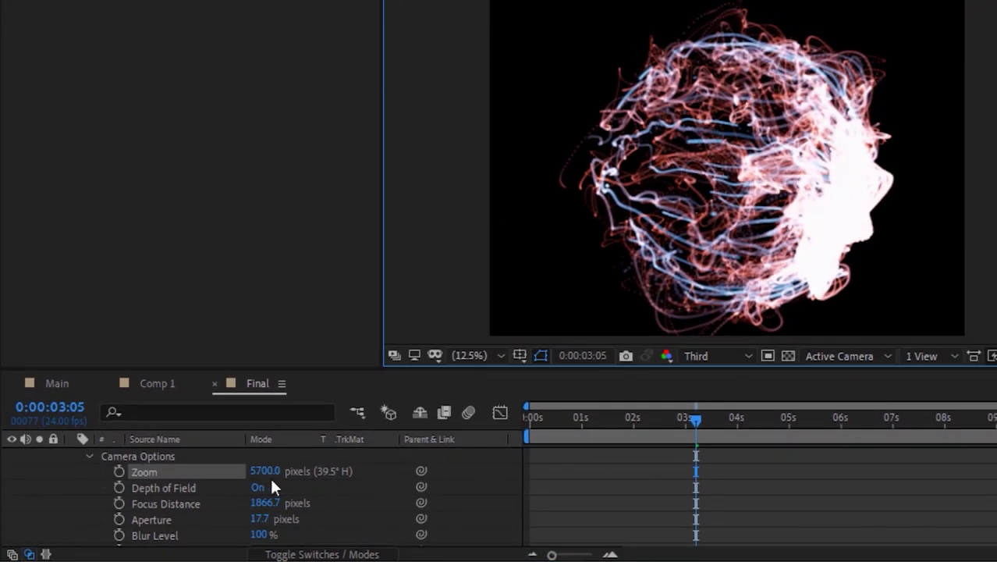
left_click(272, 484)
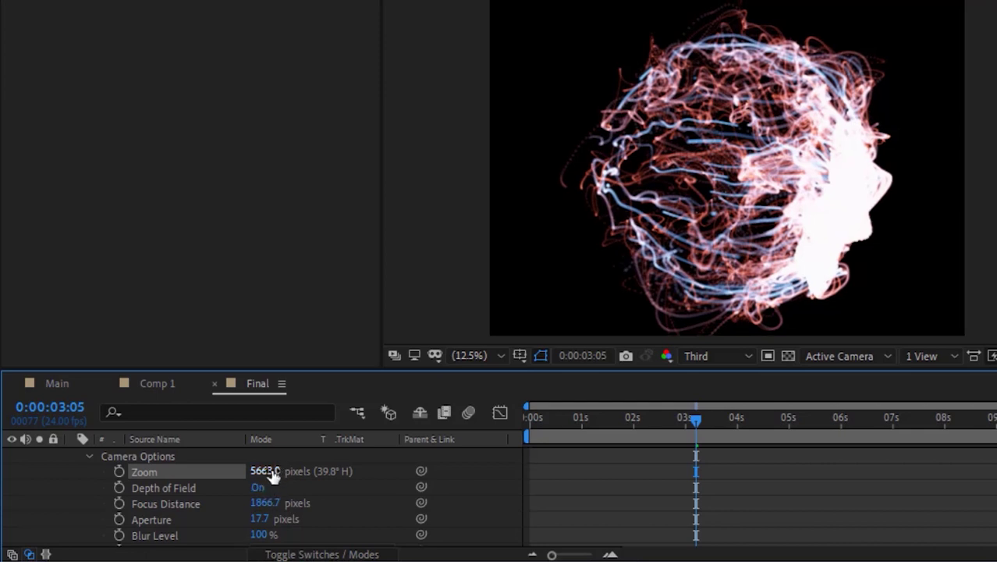
left_click(265, 471)
type("5500")
key("Return")
left_click(264, 471)
type("5000")
key("Return")
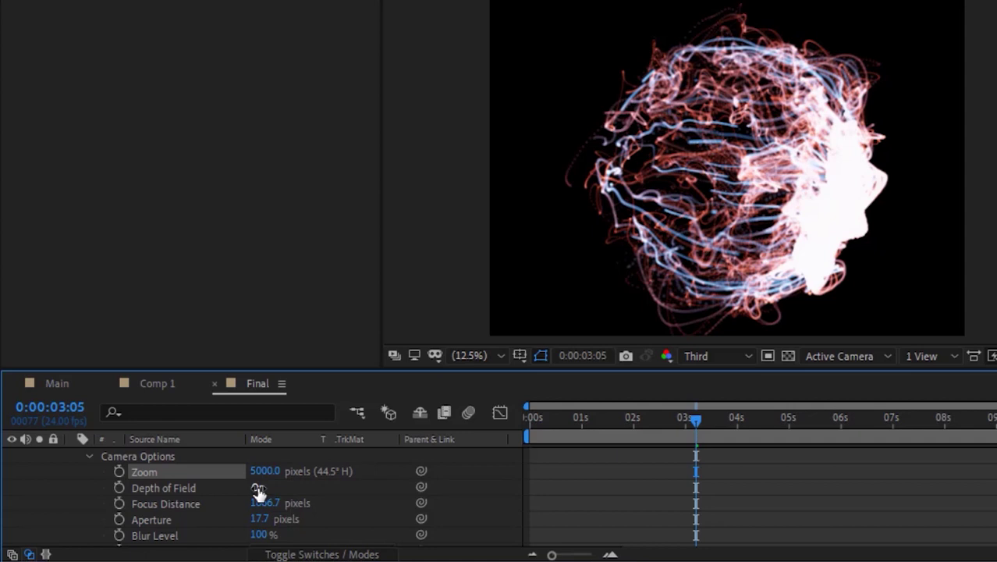
Turn depth of field off and set Focus Distance 715 and Aperture 25.
left_click(257, 489)
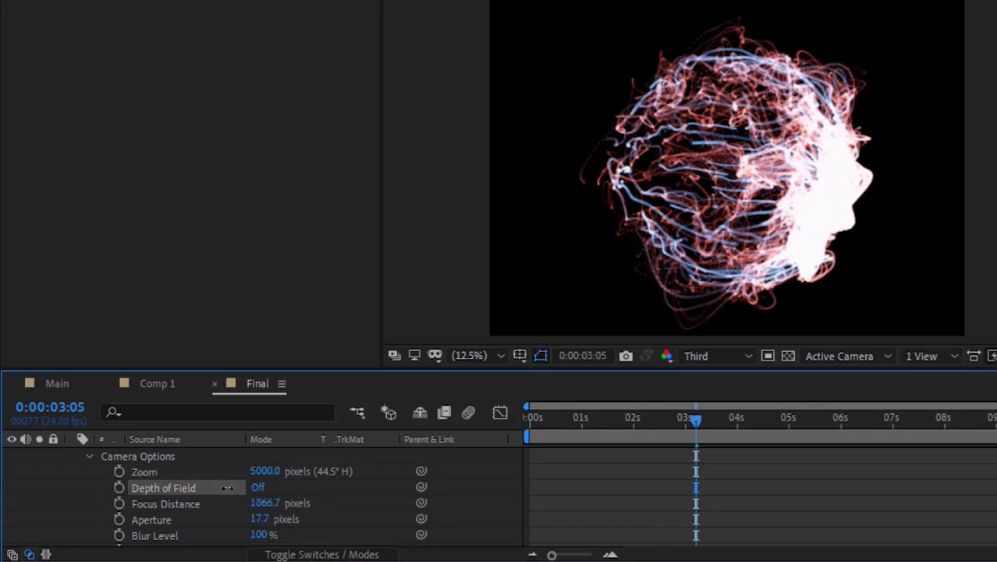
left_click(261, 503)
type("715")
key("Tab")
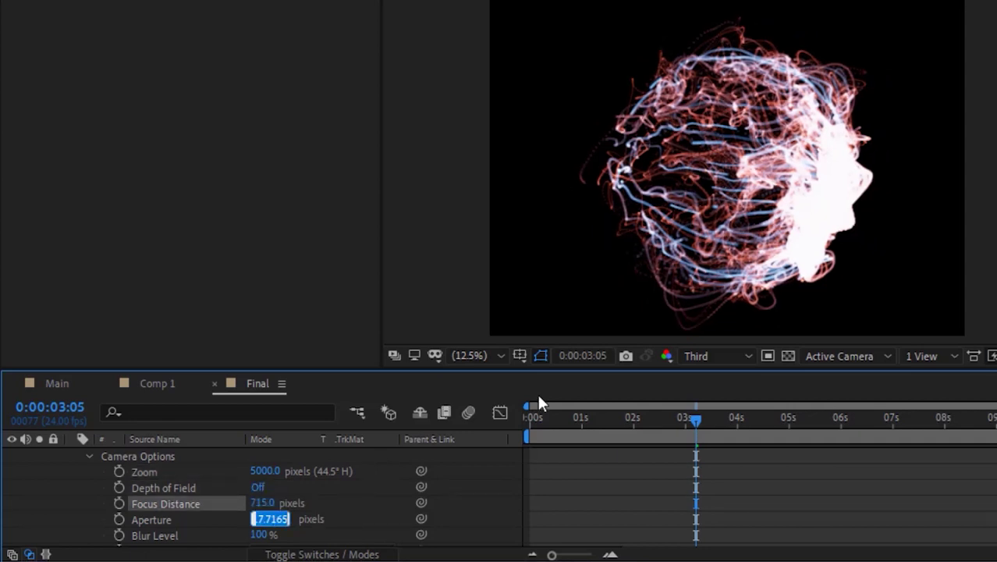
type("2")
type("5")
key("Return")
Preview the comp at Full resolution from an earlier frame.
scroll(195, 499, "down", 2)
left_click(717, 356)
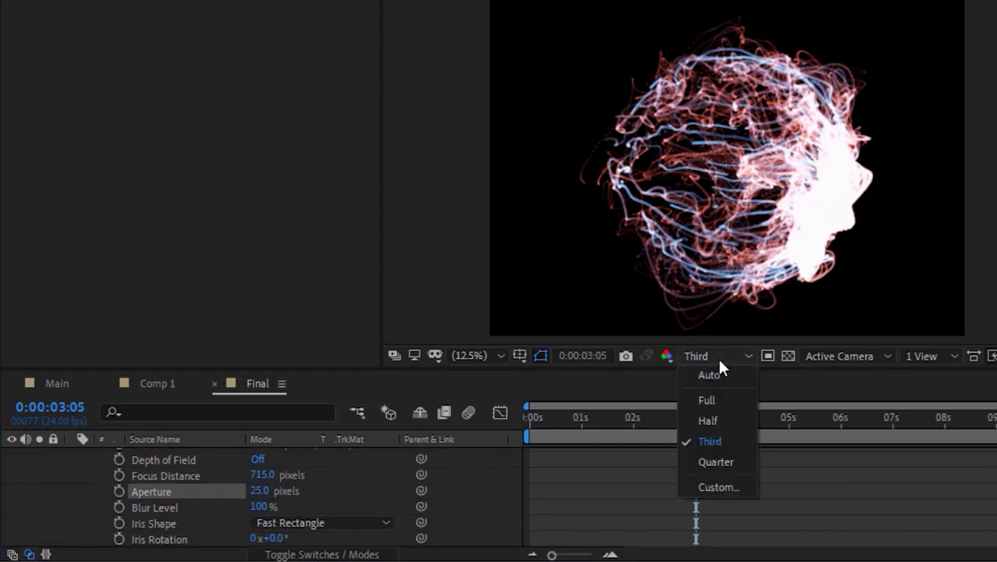
left_click(716, 400)
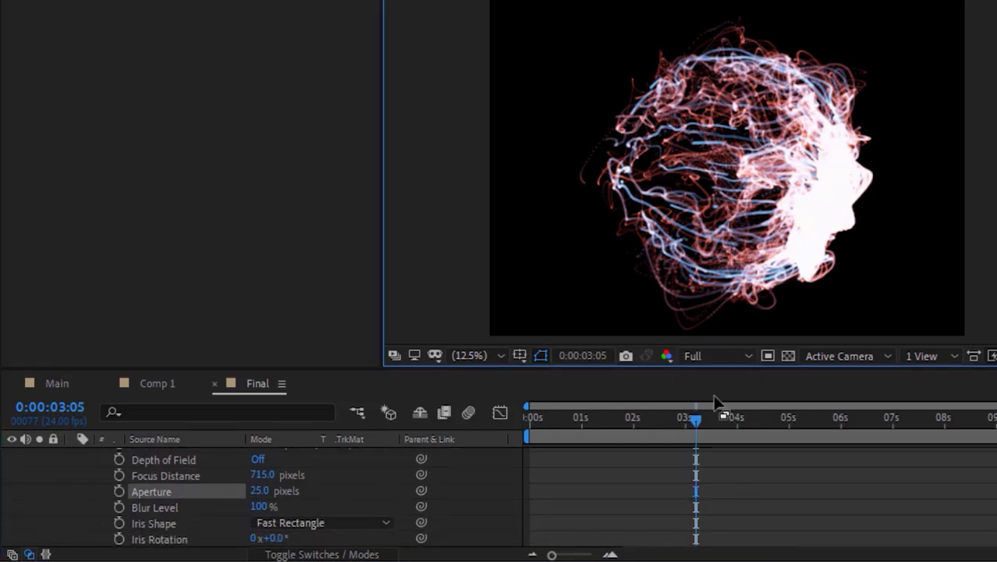
left_click_drag(716, 401, 596, 410)
key("space")
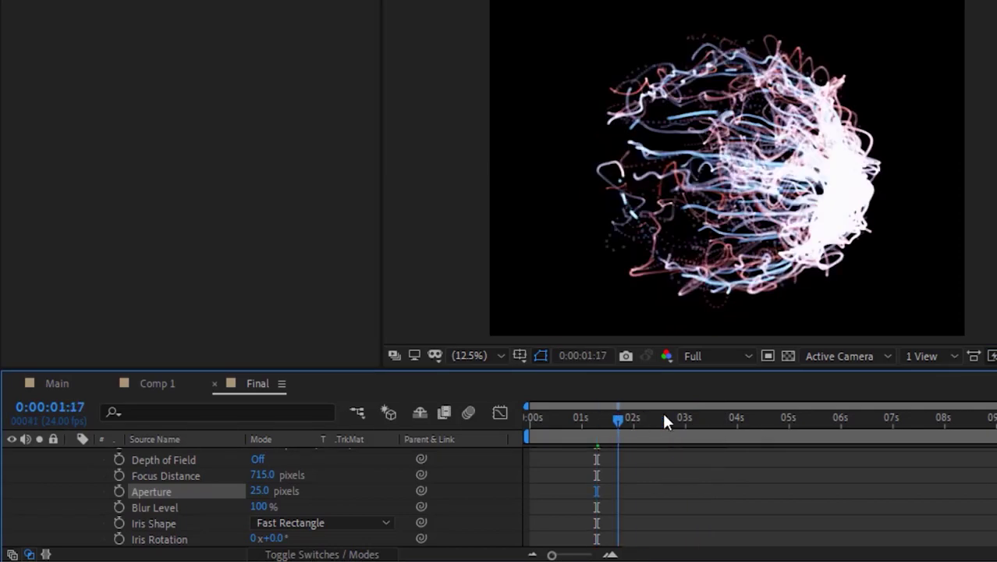
At about 3 seconds, set the Aux System particle Size to 1.0.
left_click(706, 418)
key("comma")
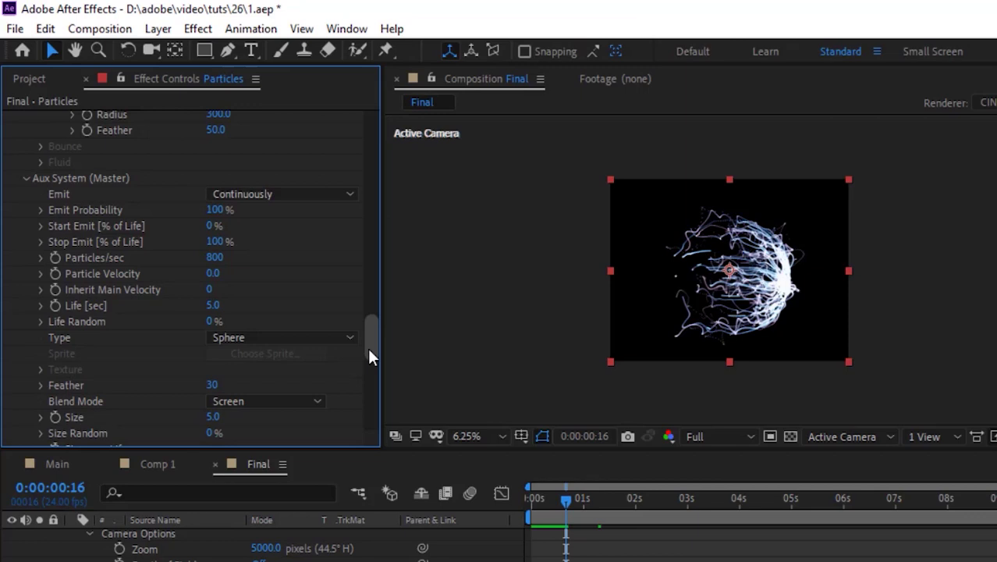
left_click(212, 417)
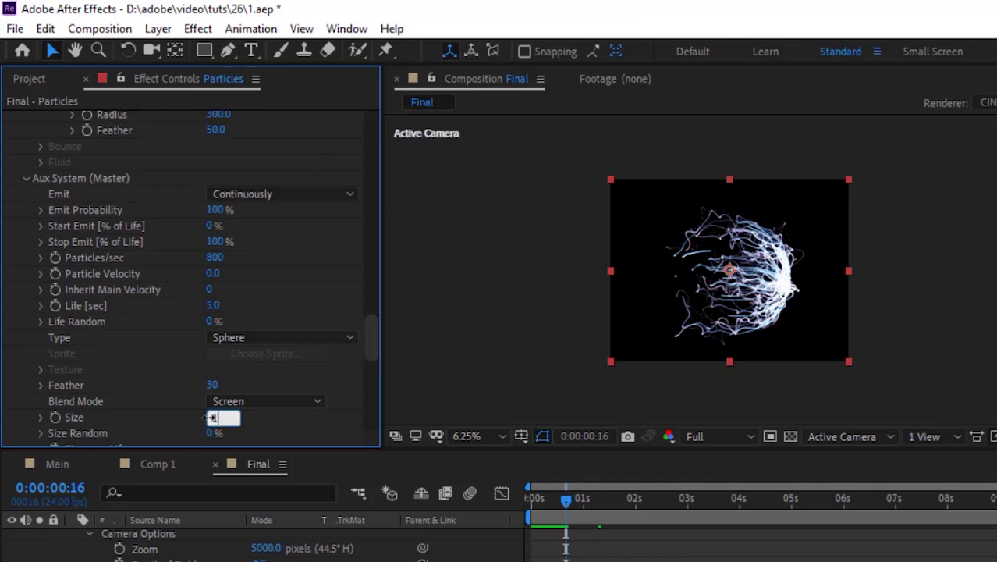
key("Return")
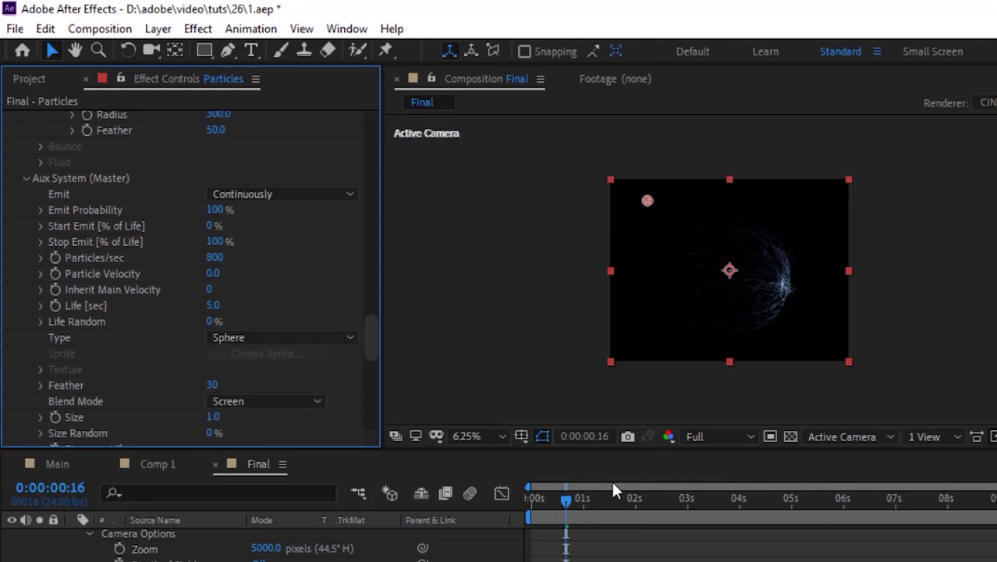
key("period")
Return to the timeline start and preview the Final comp up to 0:00:04:14.
left_click_drag(567, 499, 531, 499)
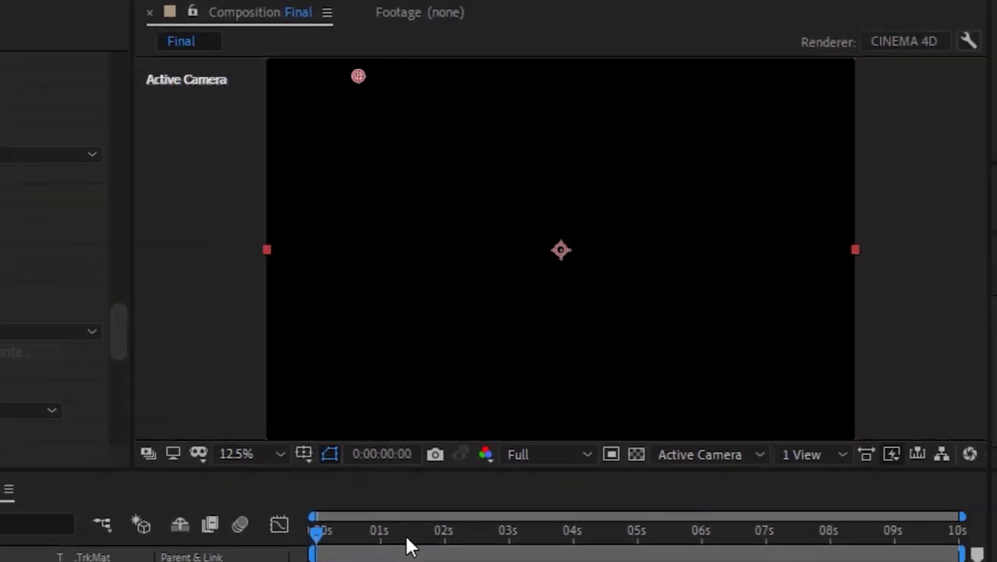
left_click_drag(394, 530, 209, 555)
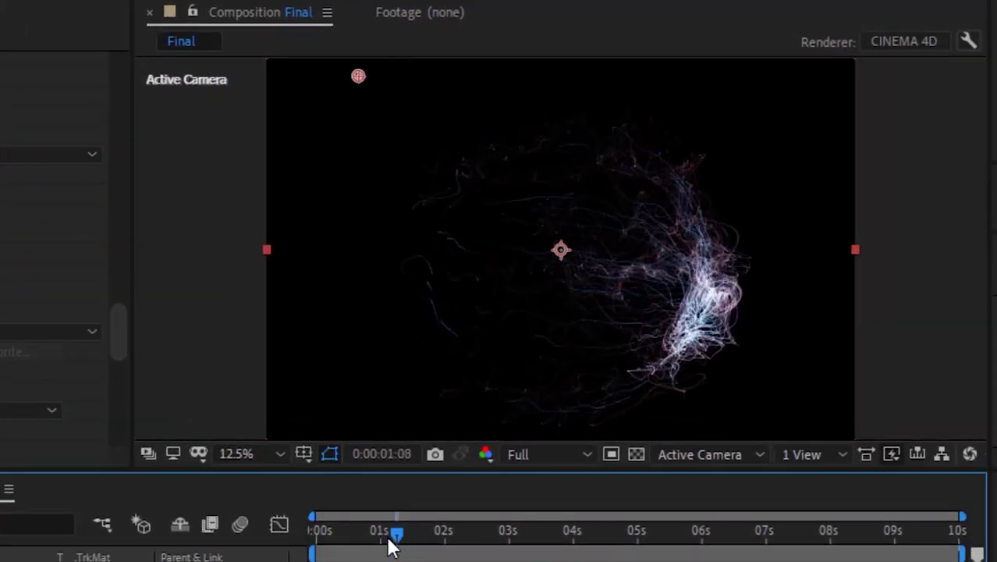
key("space")
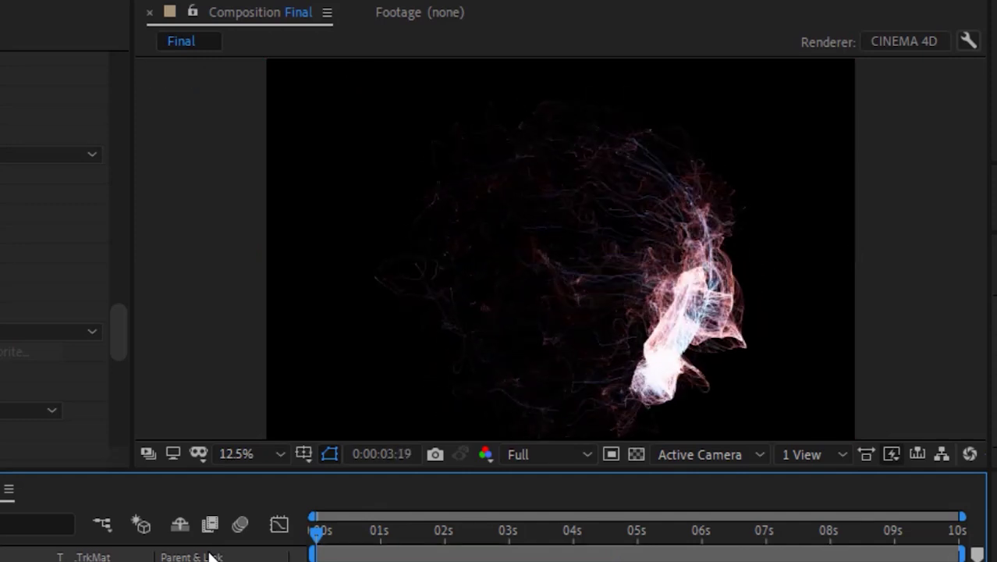
key("space")
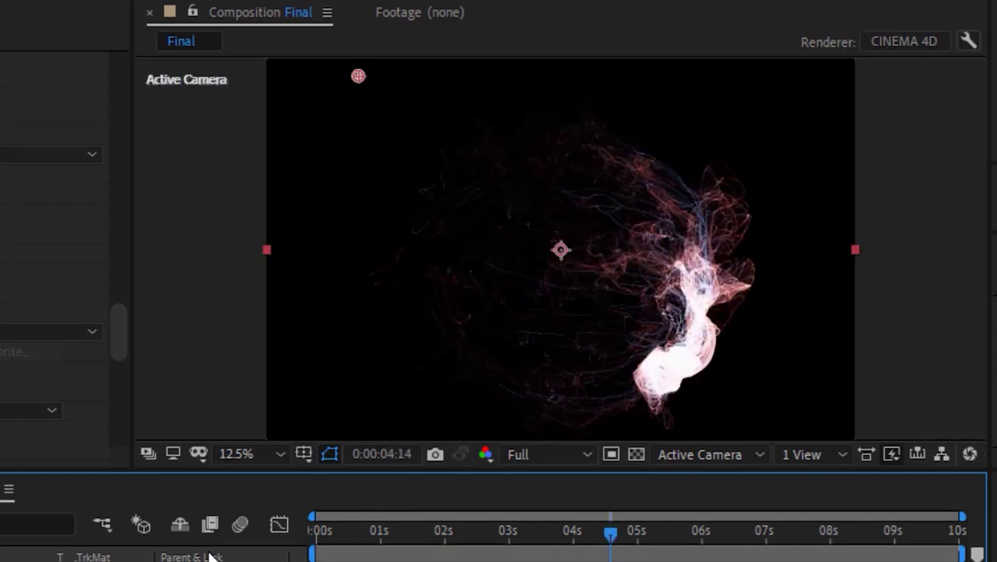